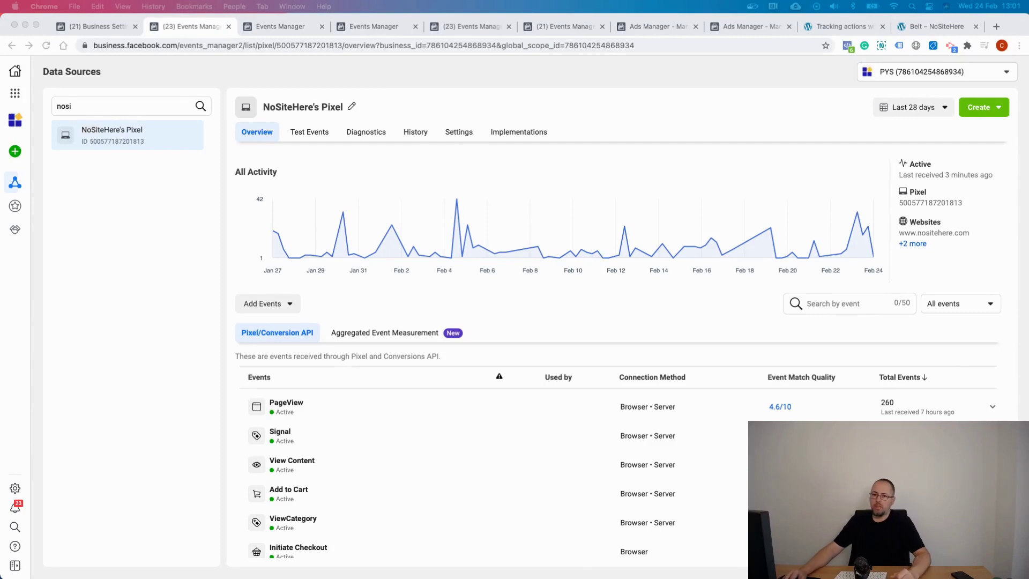
Open the Create a Custom Conversion form for NoSiteHere's Pixel with All URL Traffic.
click(13, 209)
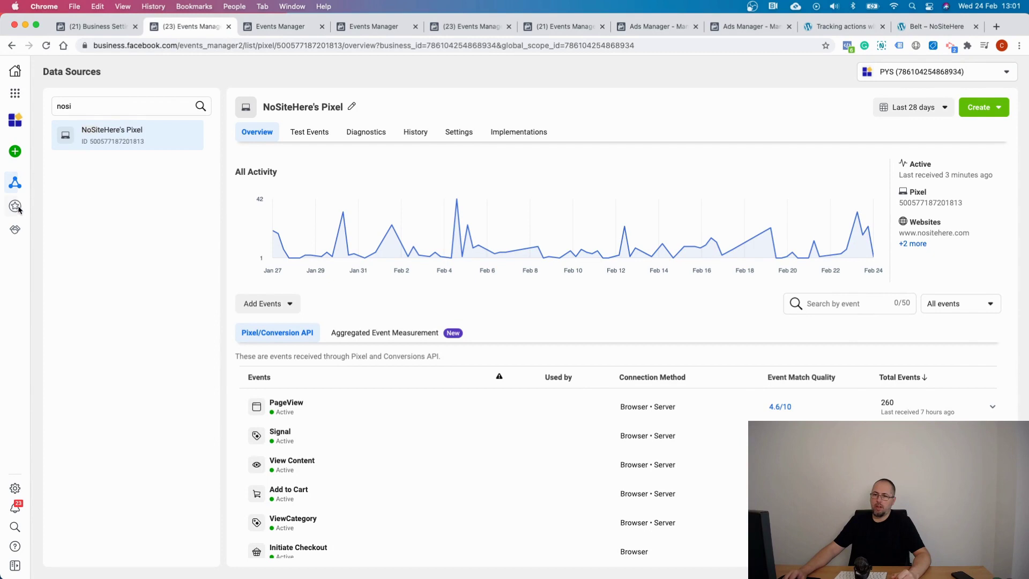
click(16, 207)
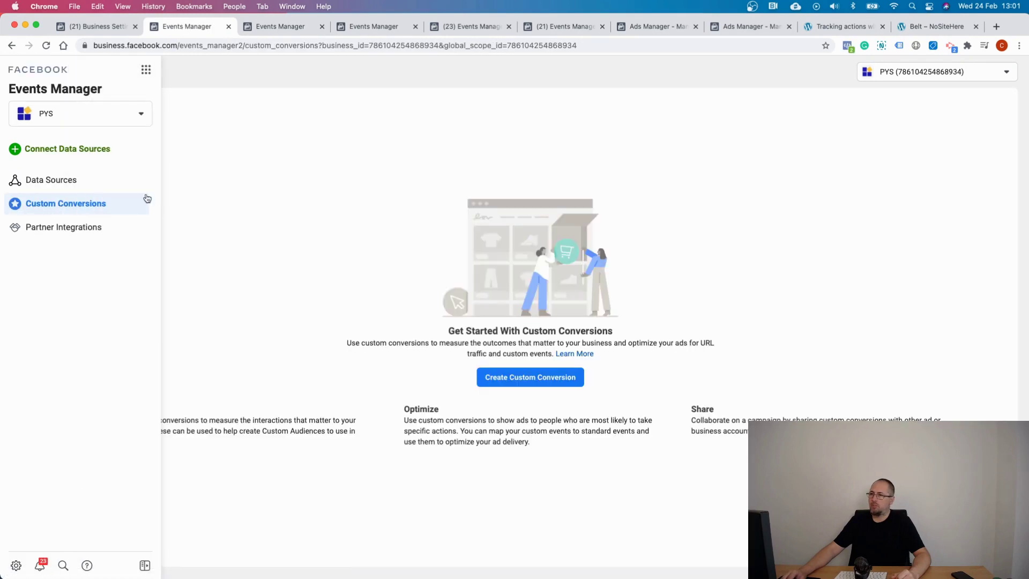
click(282, 28)
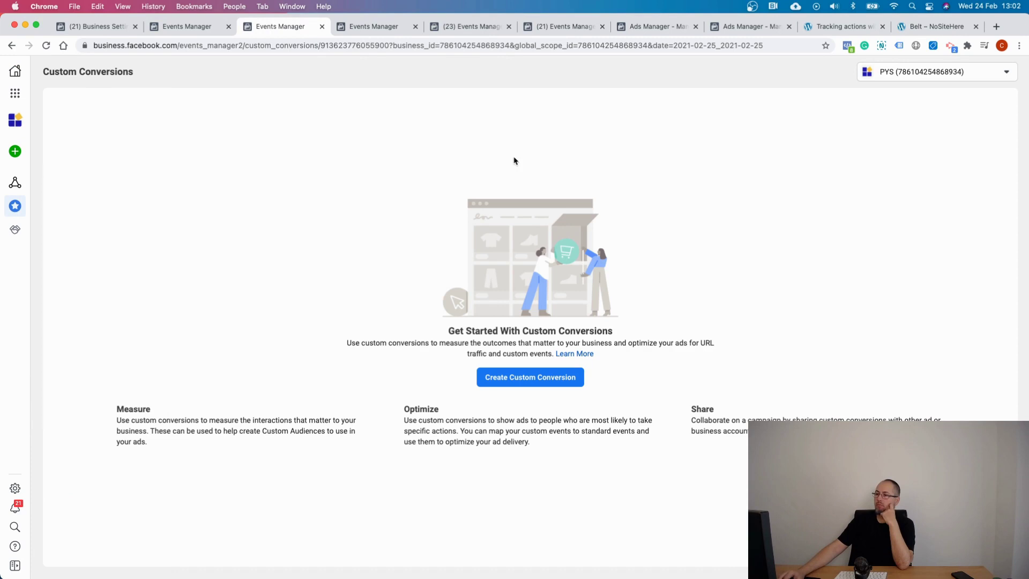
click(384, 26)
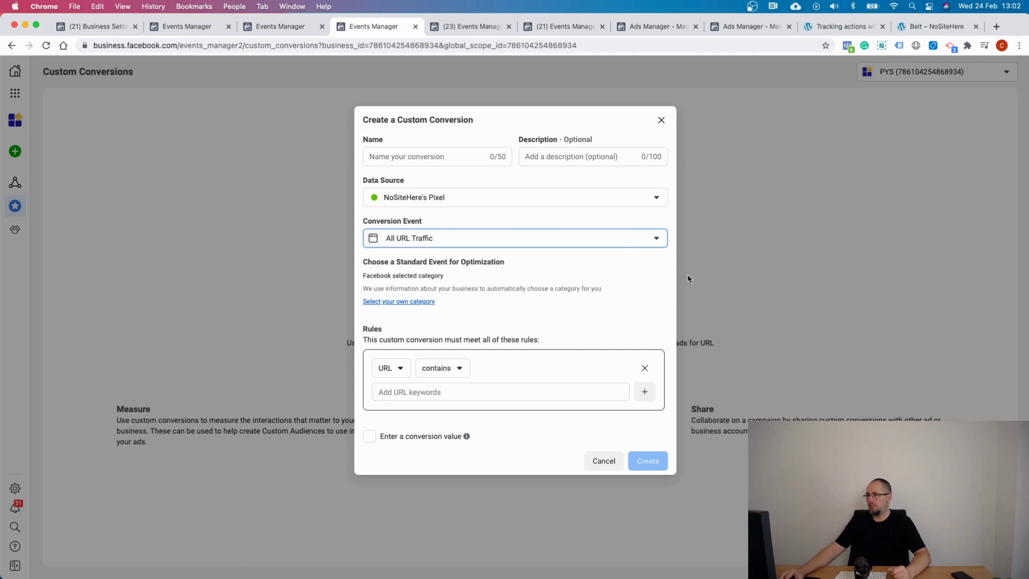
Choose Purchase from the Conversion Event dropdown list.
click(622, 245)
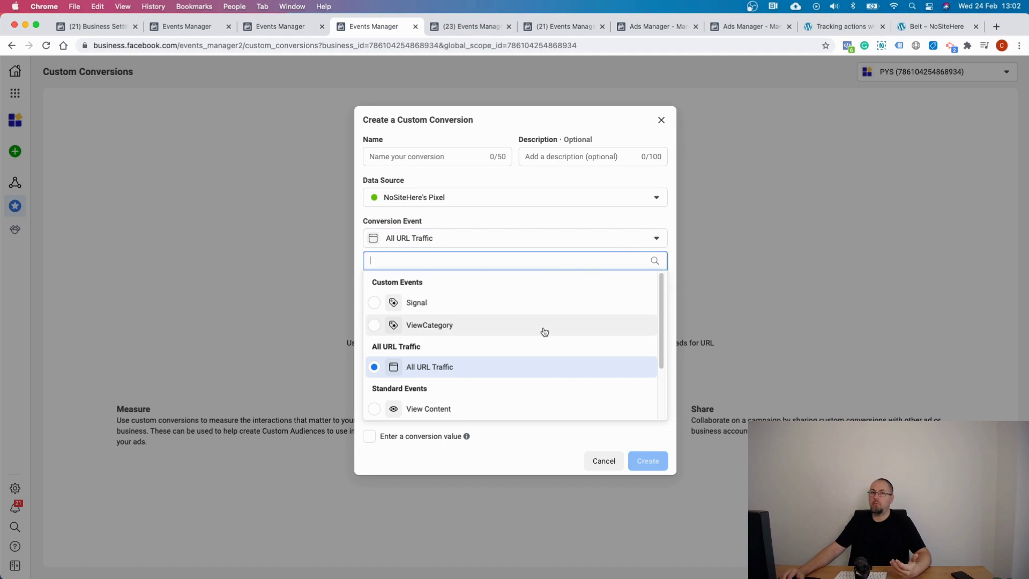
scroll(545, 332, down, 3)
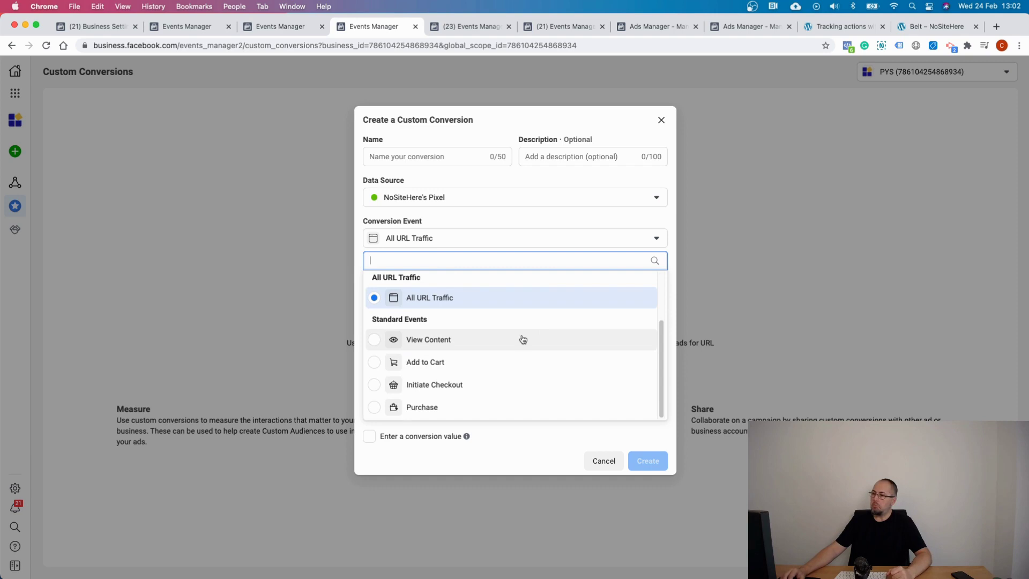
click(427, 409)
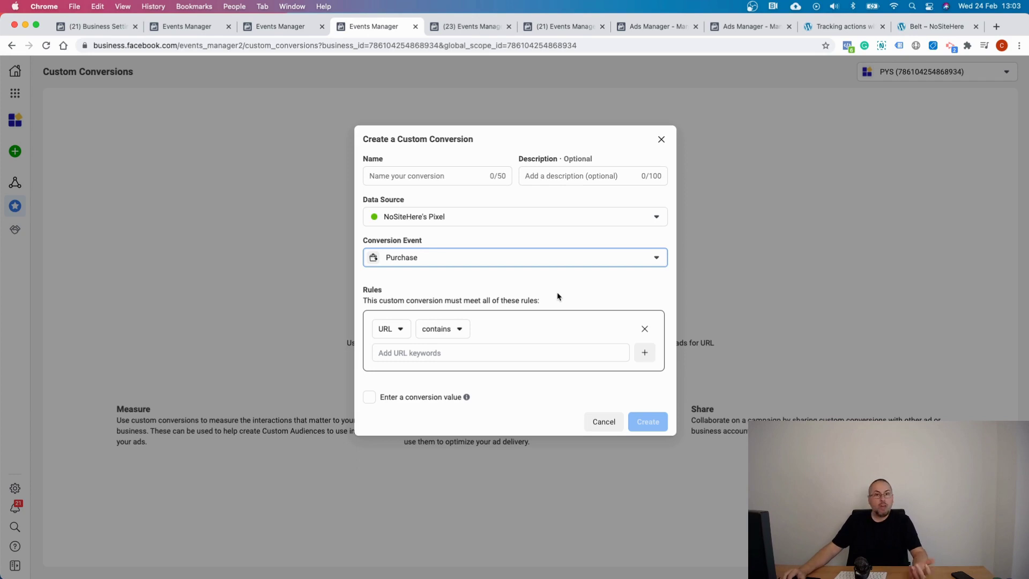
Add the Belt to the cart in the NoSiteHere store and proceed to checkout.
click(958, 28)
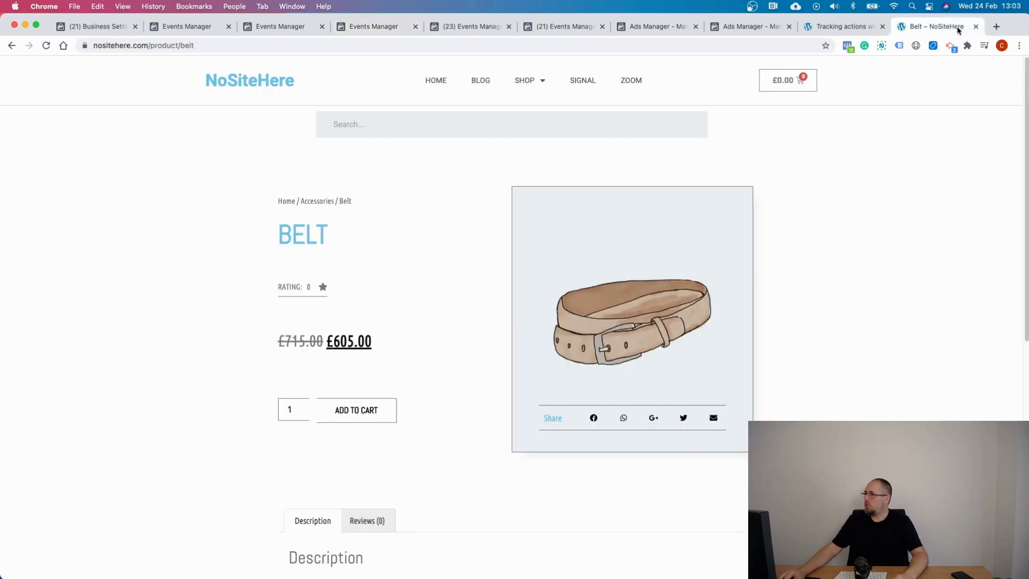
scroll(450, 293, down, 1)
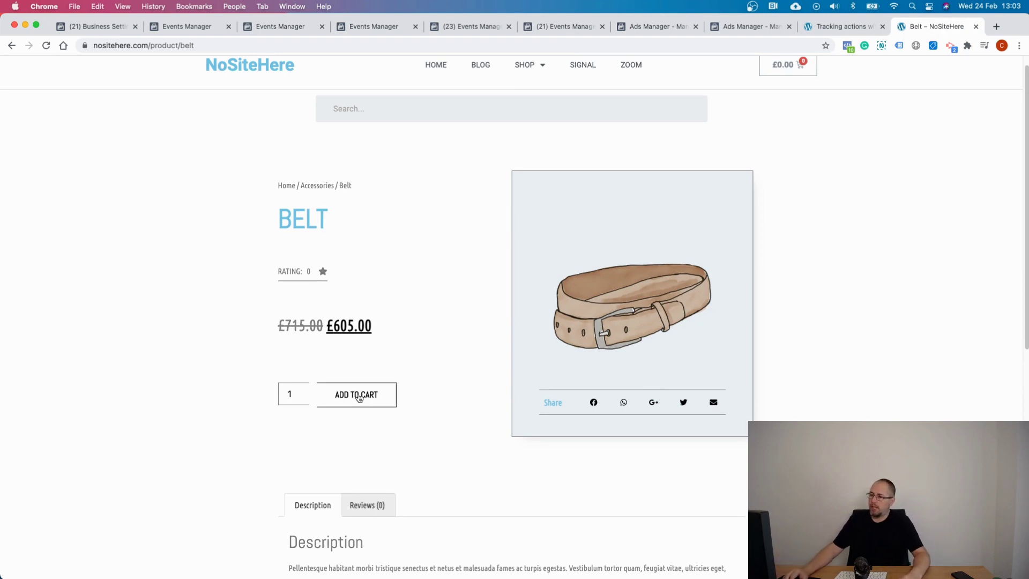
click(356, 400)
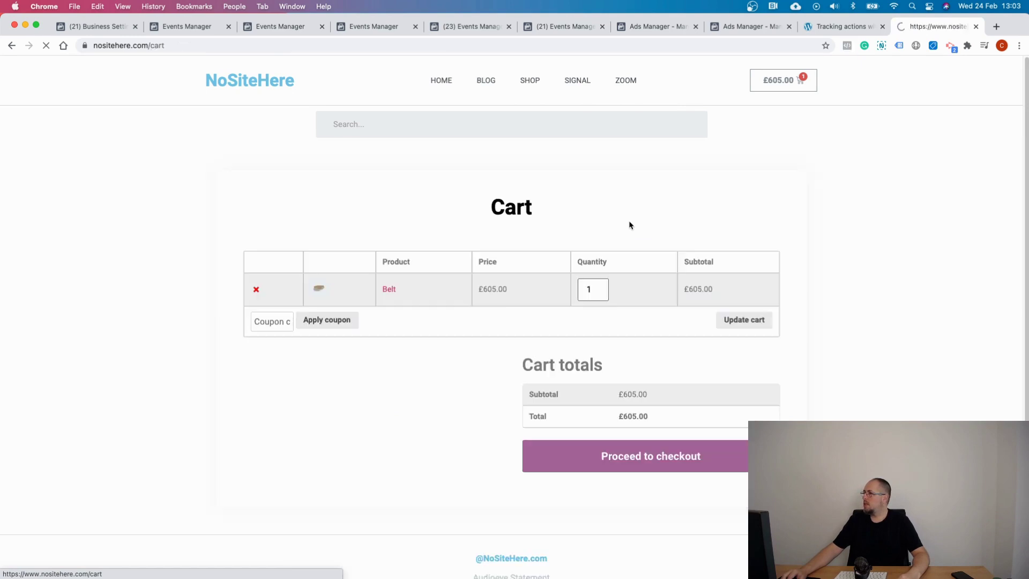
click(650, 458)
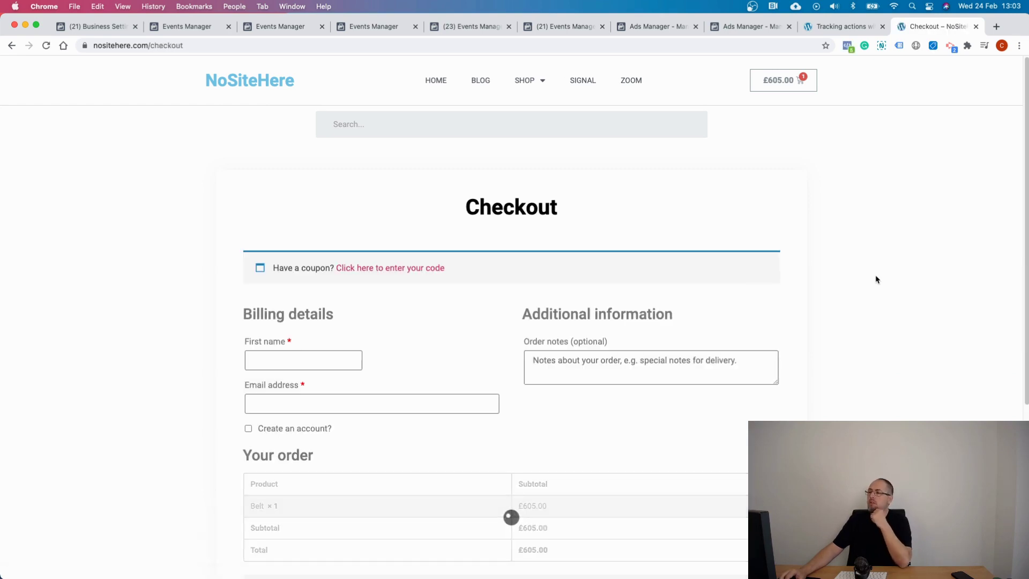
Autofill the billing details and place the £605.00 cash-on-delivery test order.
scroll(865, 283, down, 5)
click(728, 448)
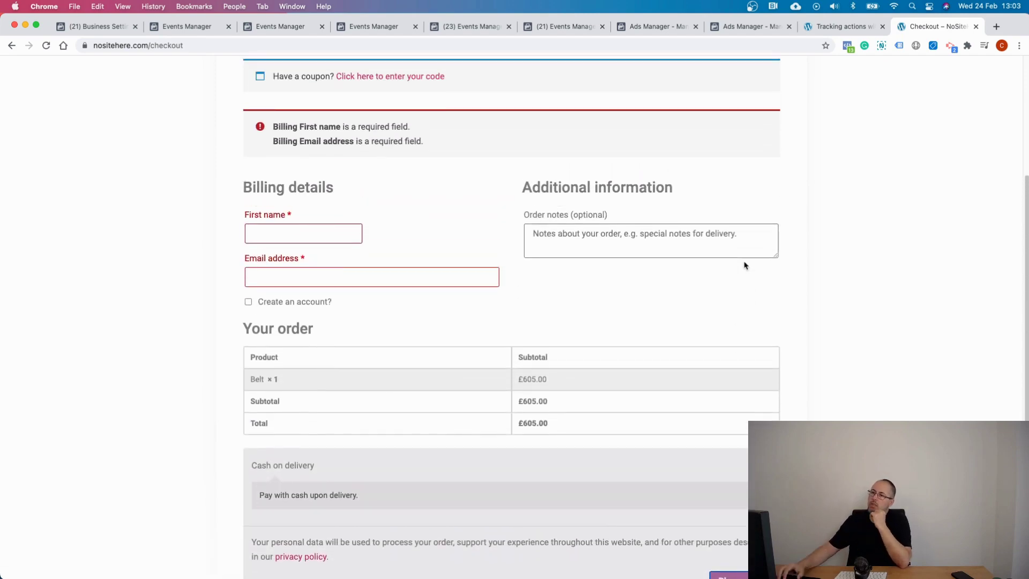
click(261, 227)
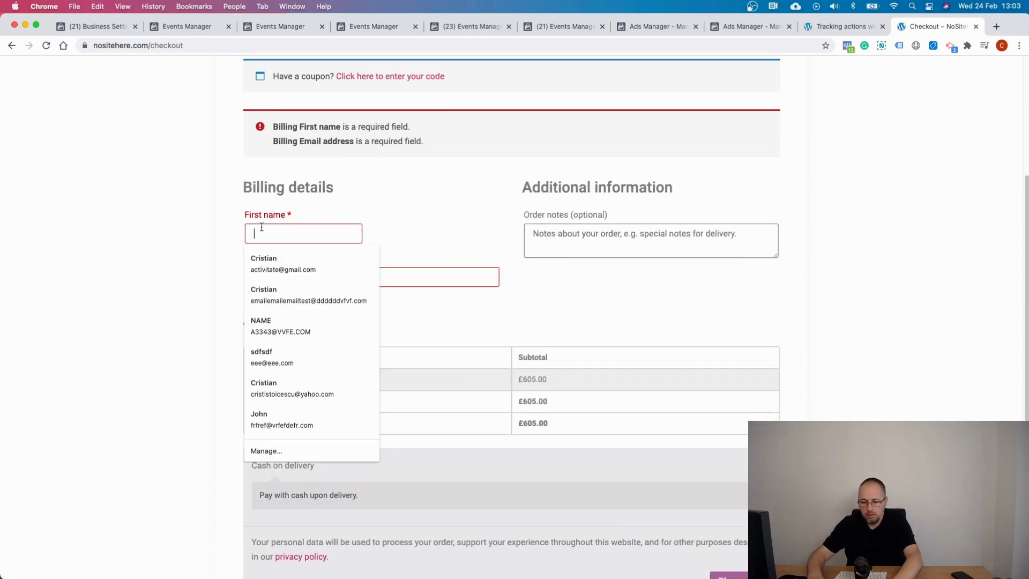
click(289, 268)
scroll(627, 328, down, 5)
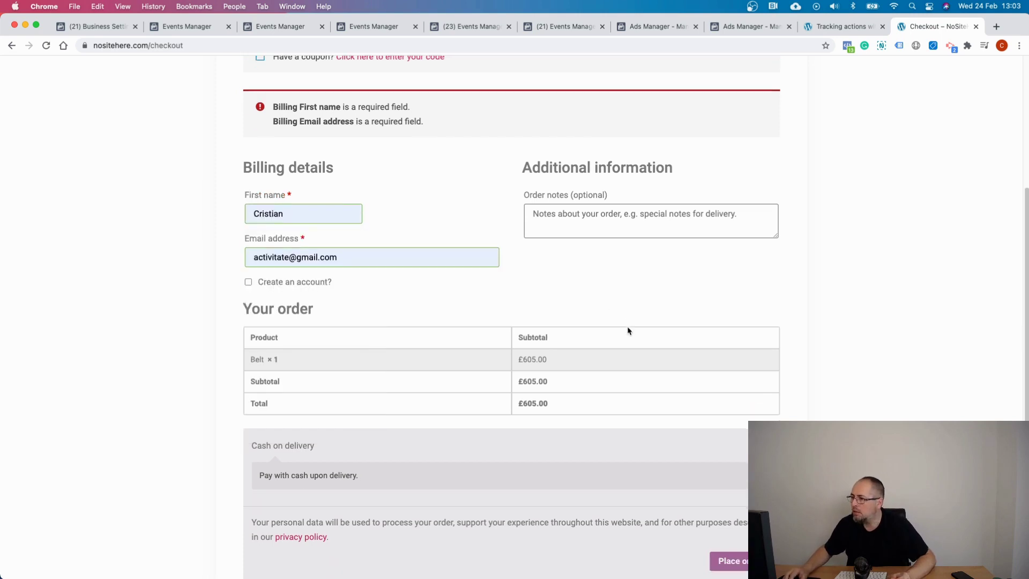
click(726, 449)
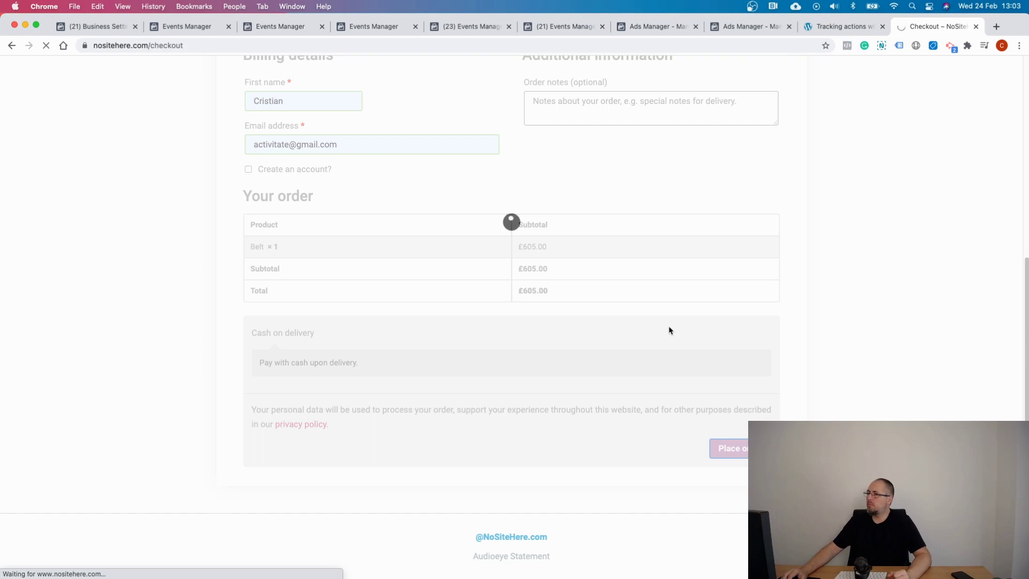
In Pixel Helper, expand the Purchase event (605 GBP) and copy its content_name value Belt.
click(847, 46)
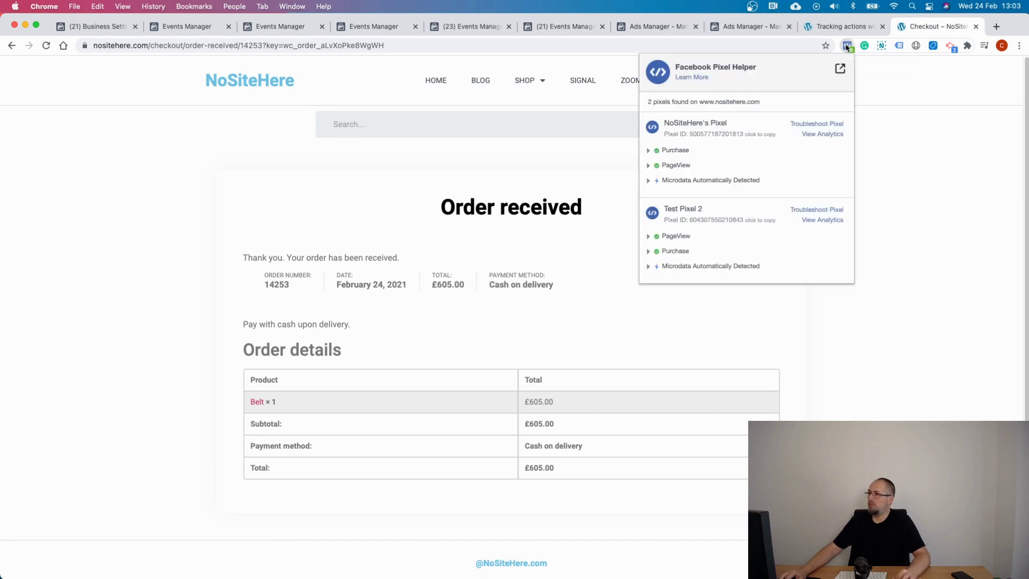
click(675, 152)
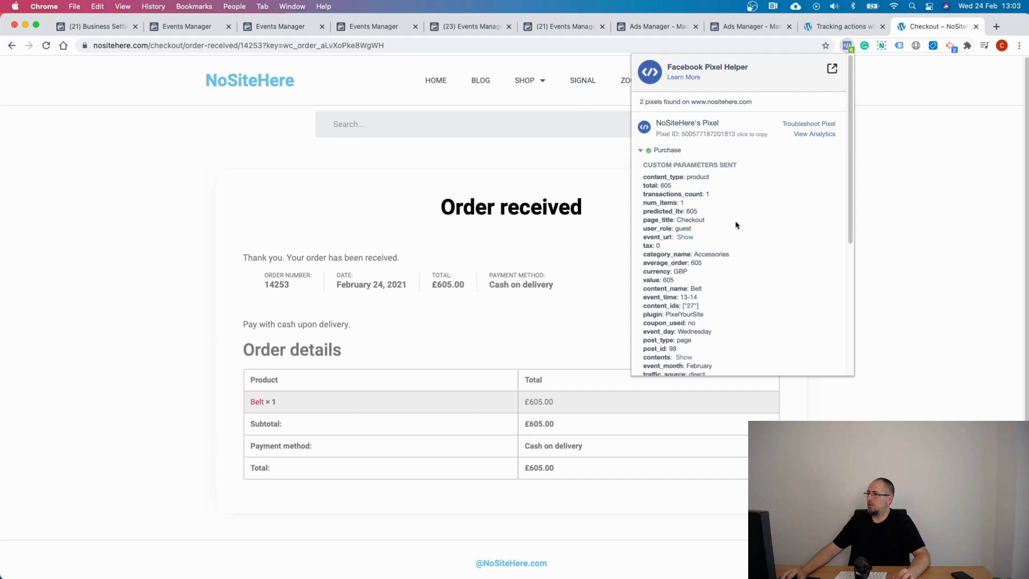
scroll(738, 236, down, 1)
scroll(739, 236, down, 1)
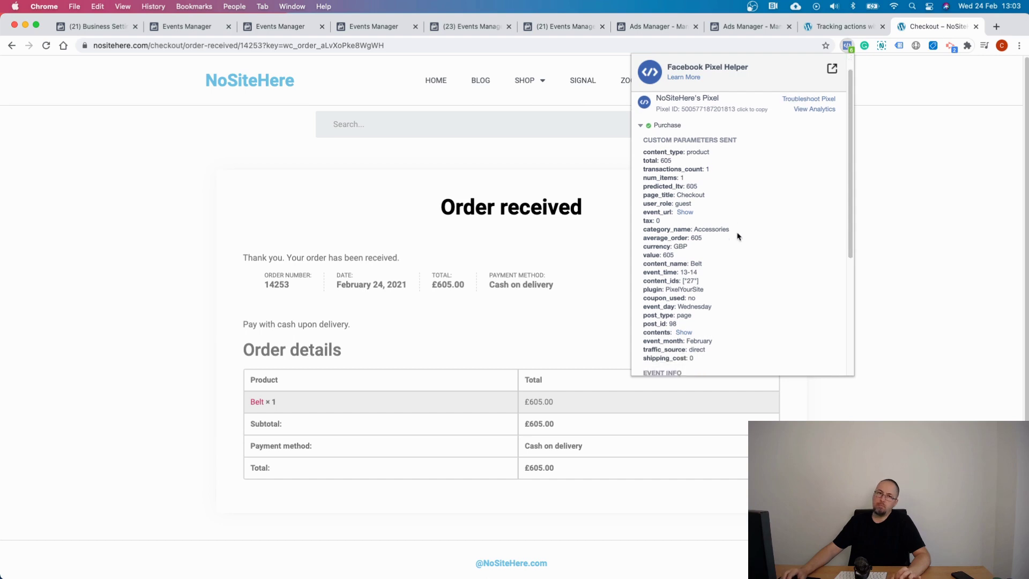
scroll(738, 236, down, 1)
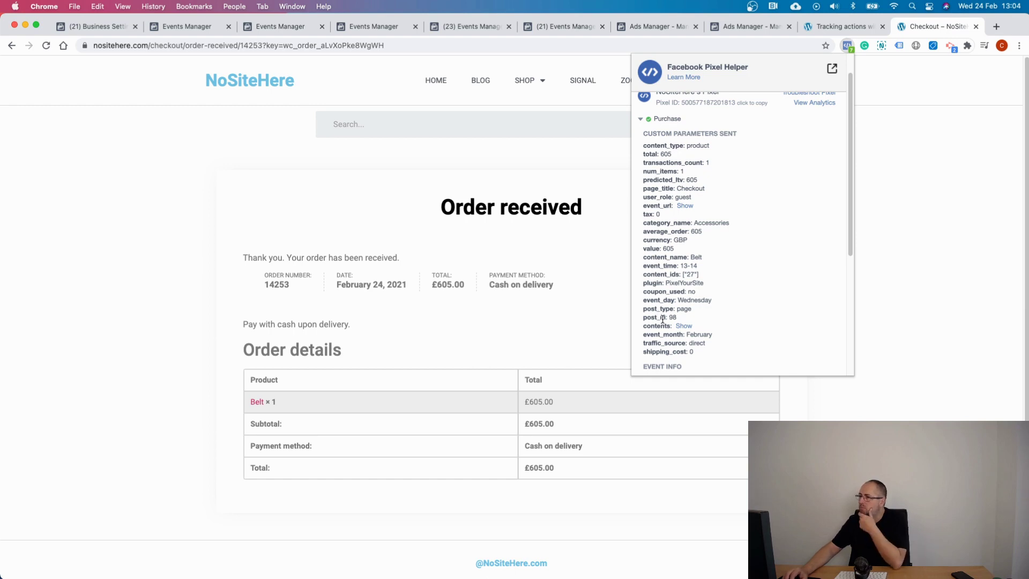
double_click(695, 258)
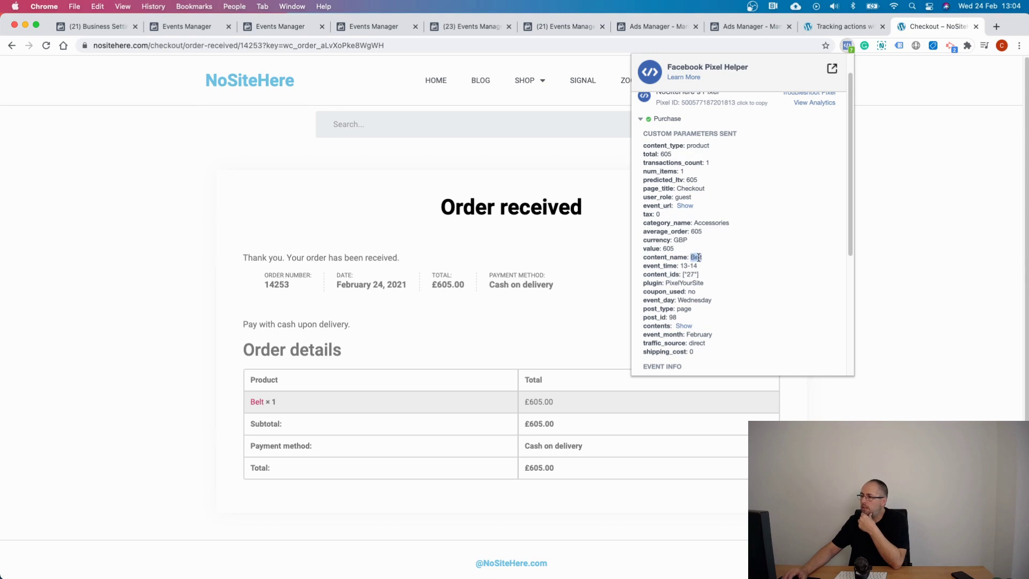
right_click(699, 259)
click(713, 281)
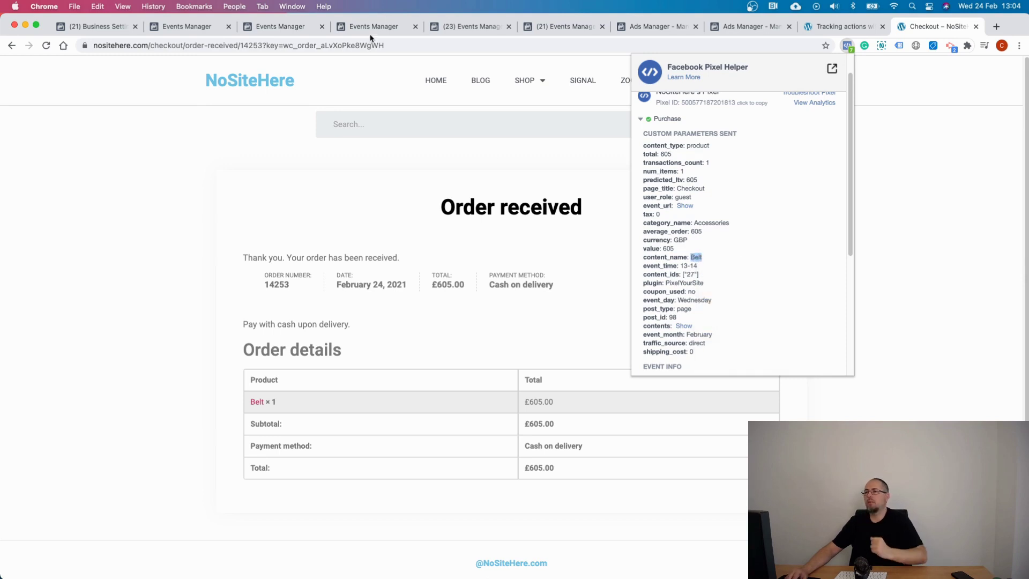
Back in the custom conversion form, set the rule type to Event Parameters.
click(464, 30)
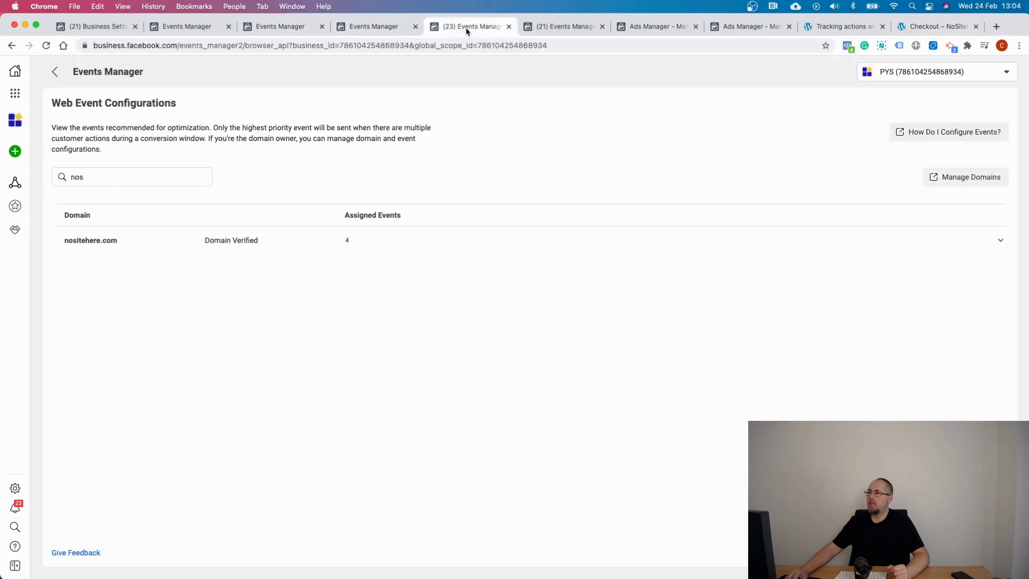
click(369, 27)
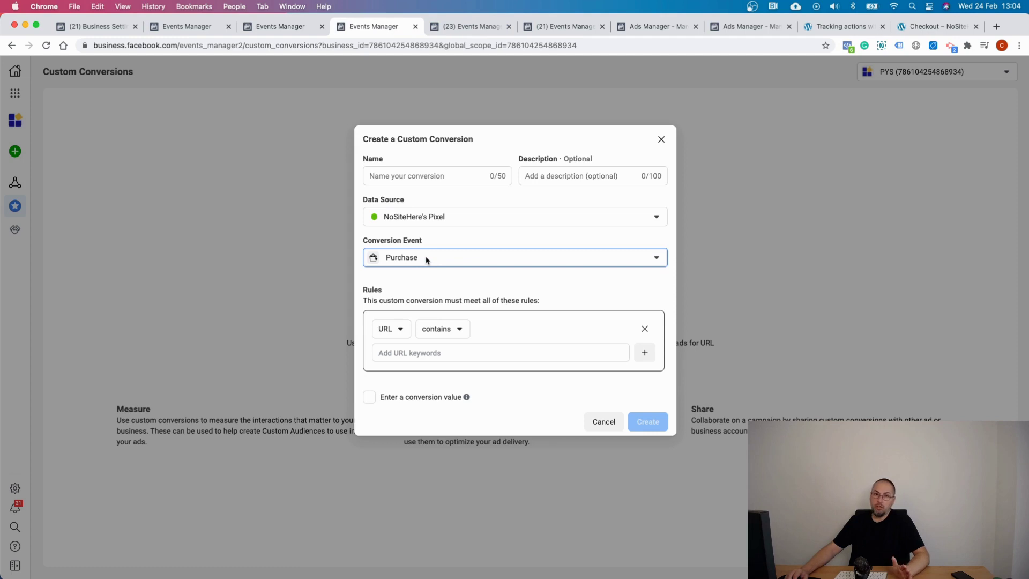
click(394, 335)
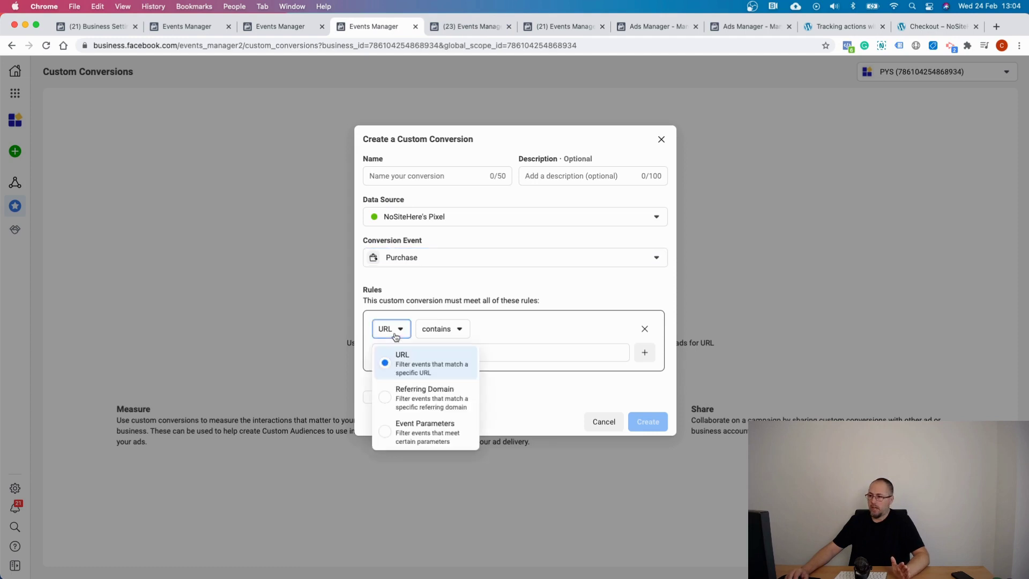
click(400, 437)
Make the rule require content_name to contain Belt.
click(508, 329)
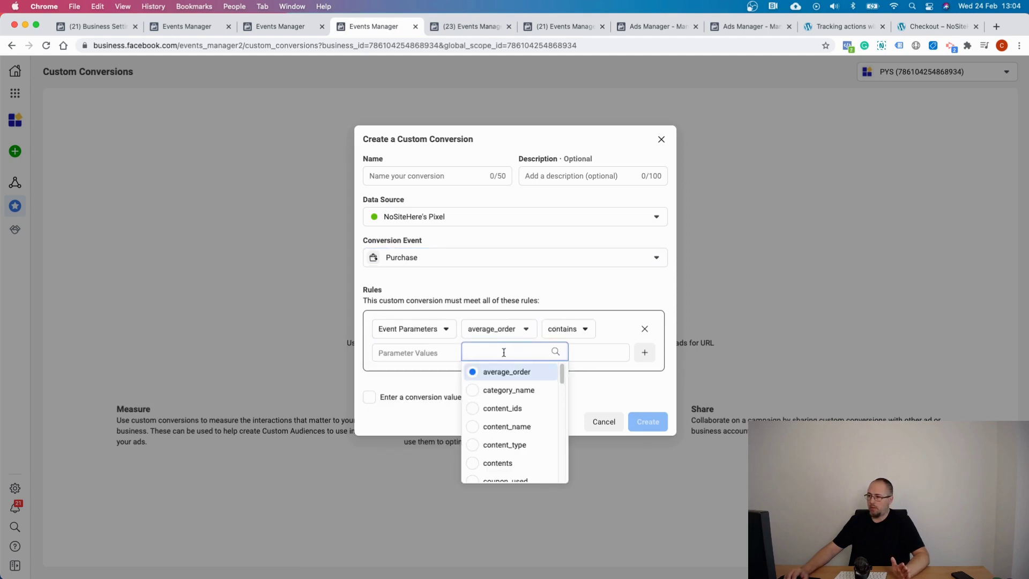
text(con)
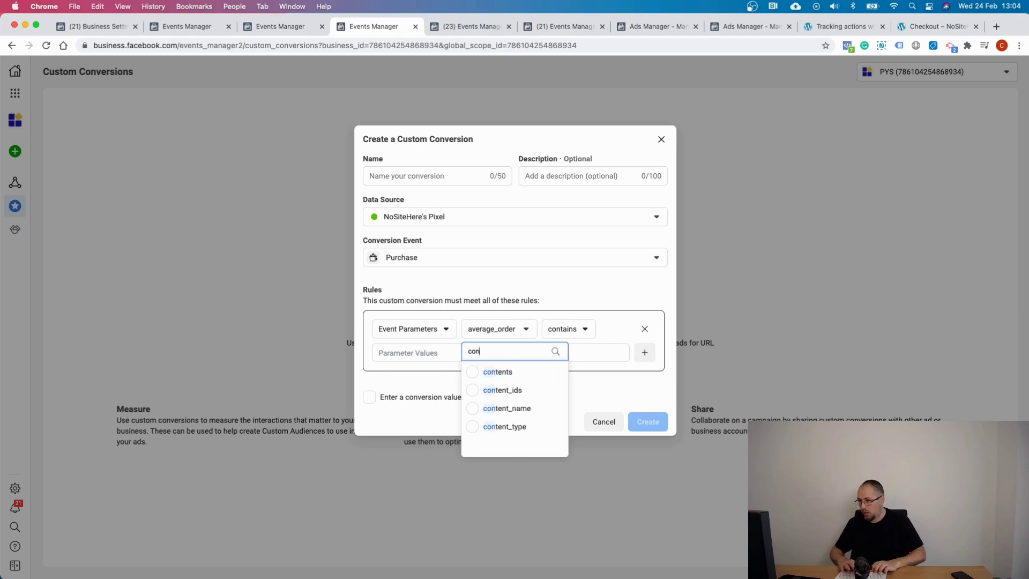
click(499, 409)
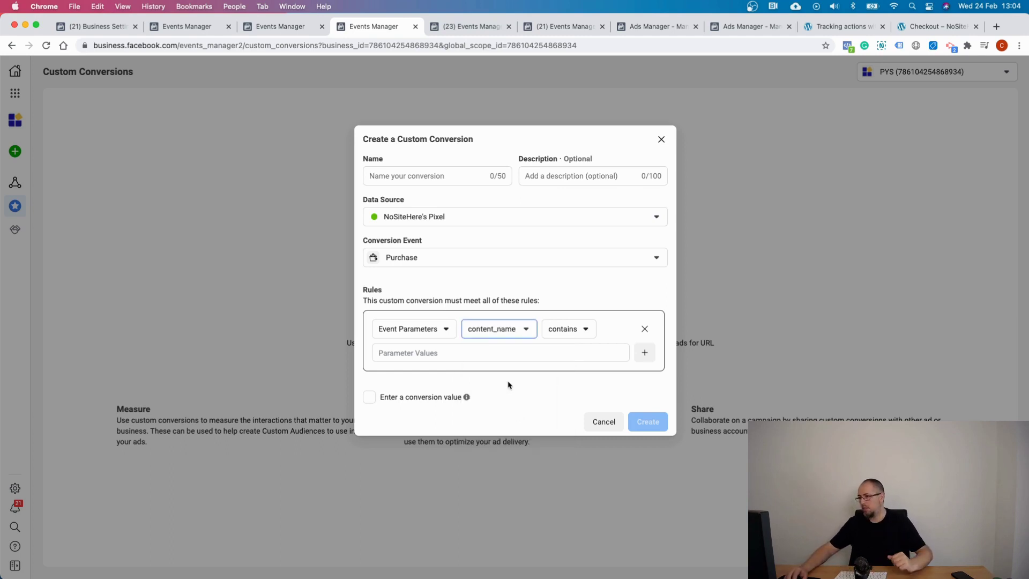
click(495, 356)
right_click(479, 354)
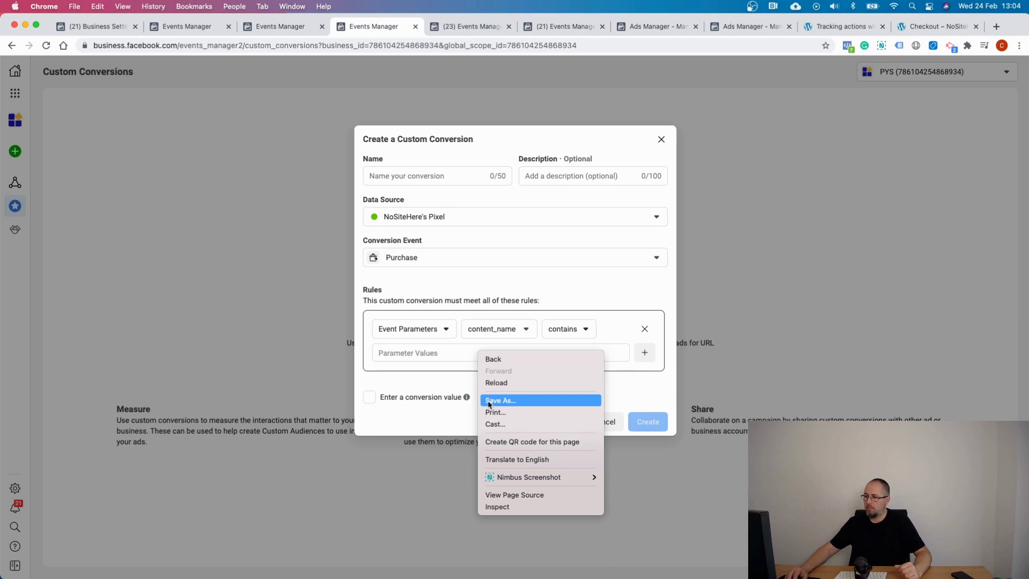
click(421, 353)
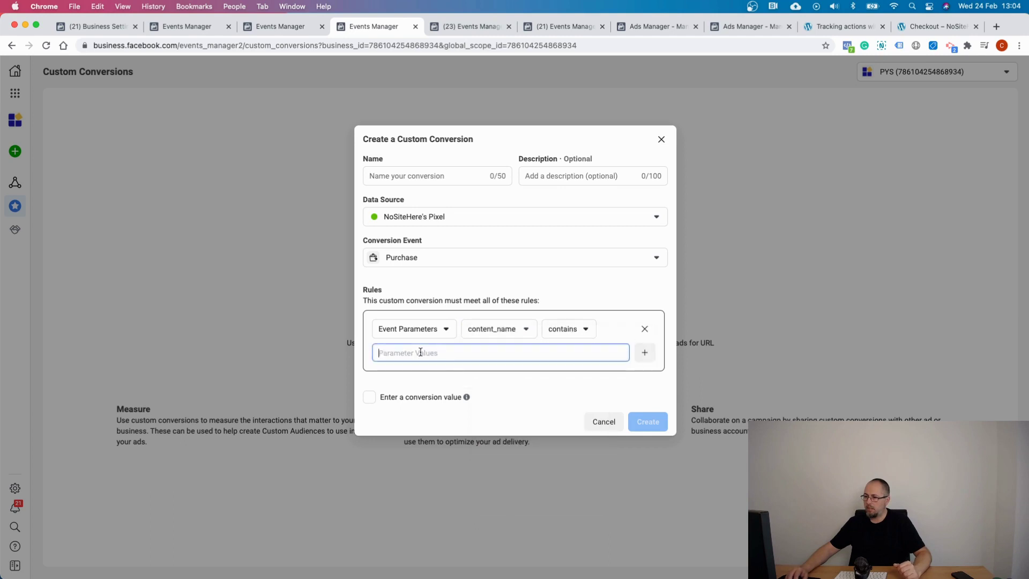
text(Belt)
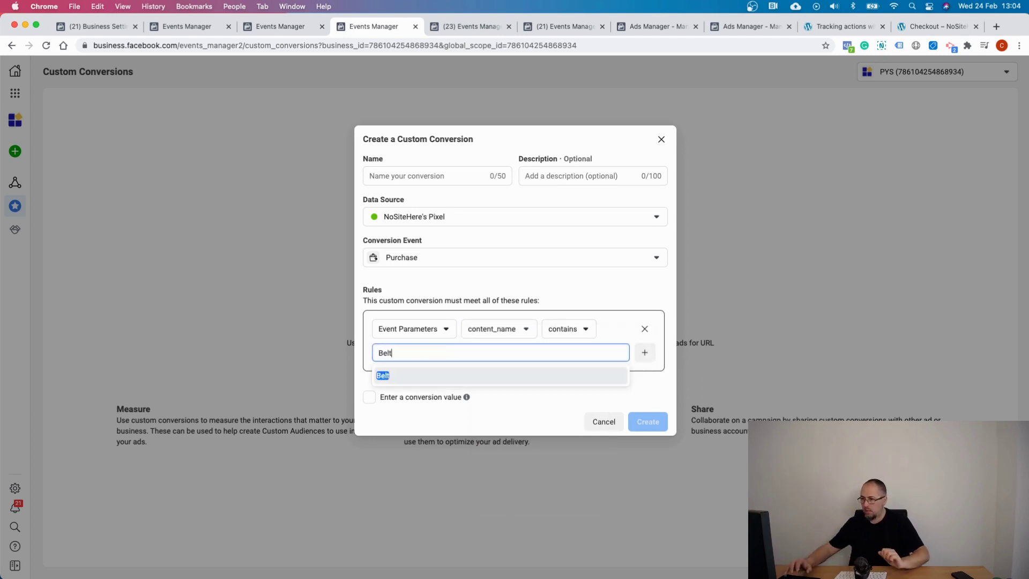
click(420, 375)
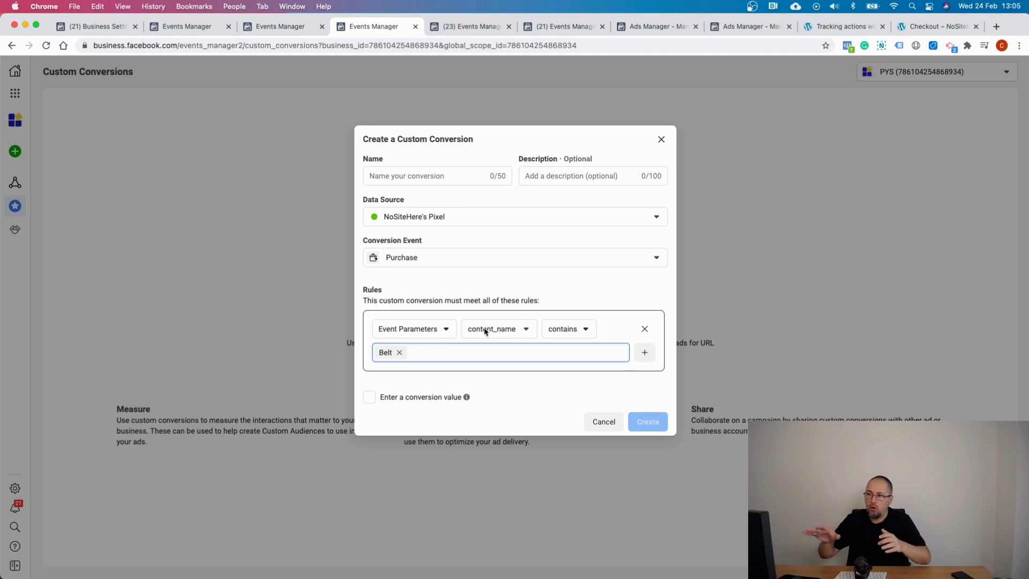
Name the custom conversion Purchase belt after checking the £605.00 order total.
click(435, 177)
text(P)
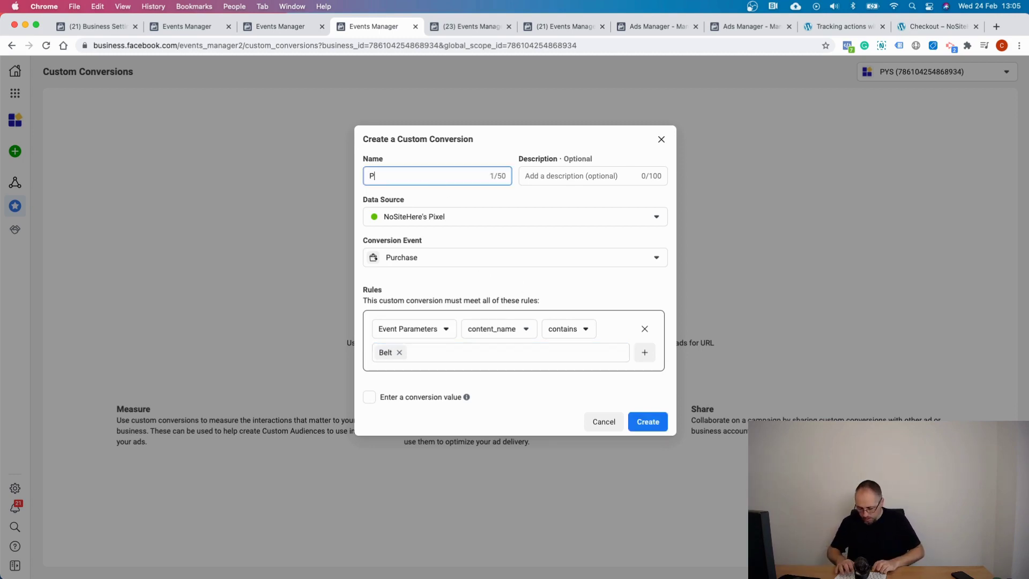
text(urchase belt)
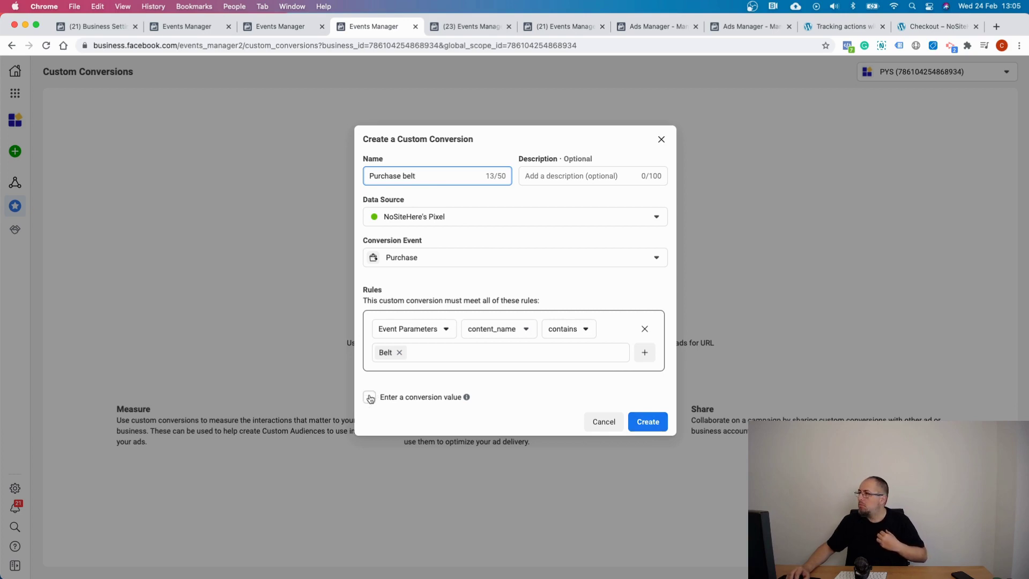
click(938, 26)
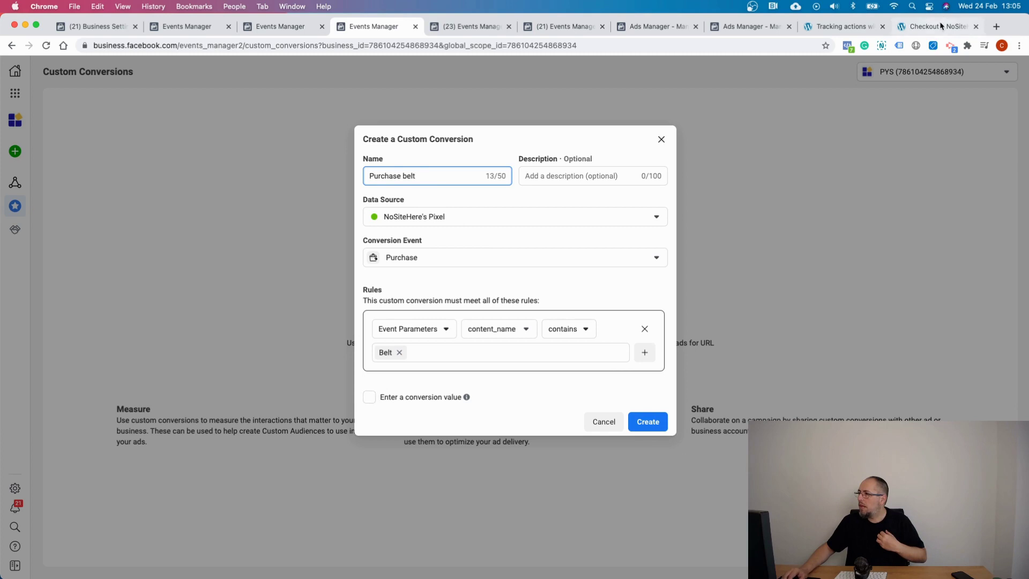
scroll(590, 269, down, 2)
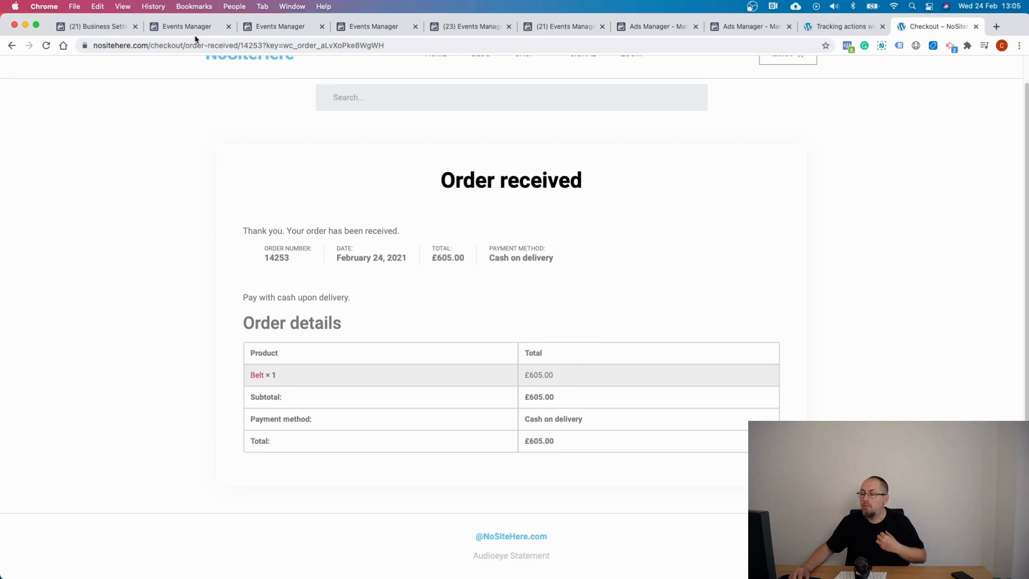
click(346, 32)
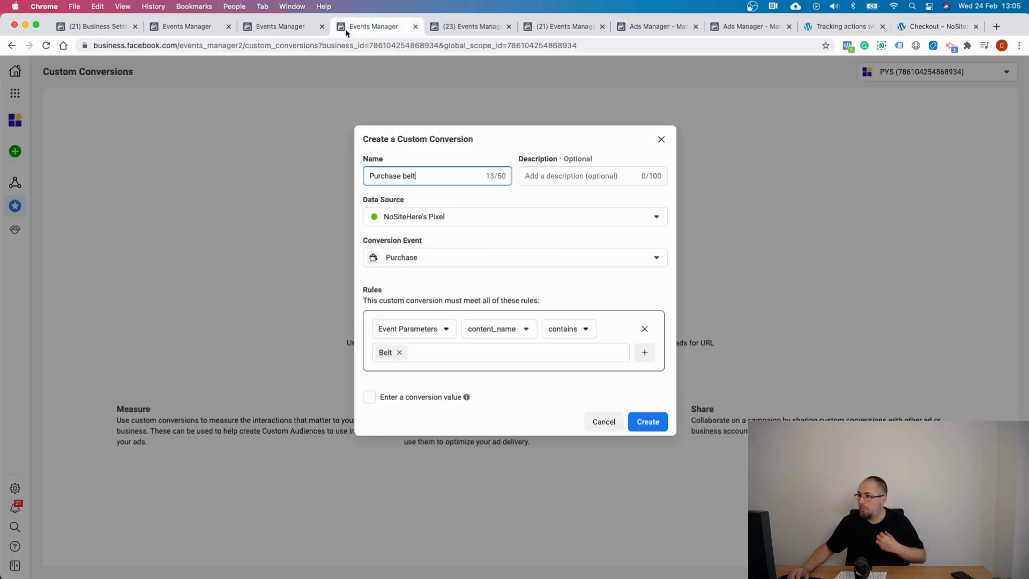
Enable a conversion value and enter 605.
click(367, 399)
click(401, 407)
text(6)
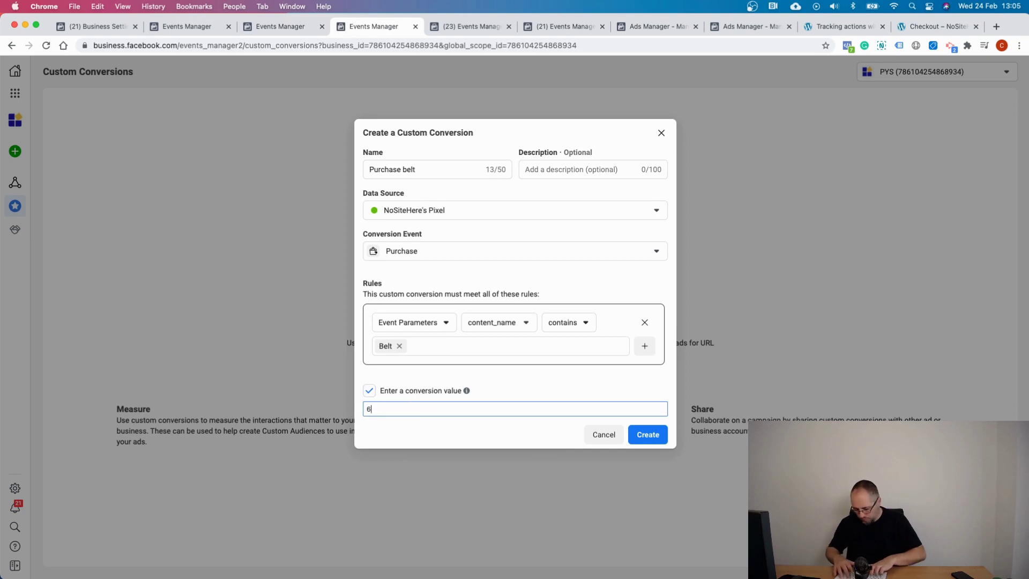
text(05)
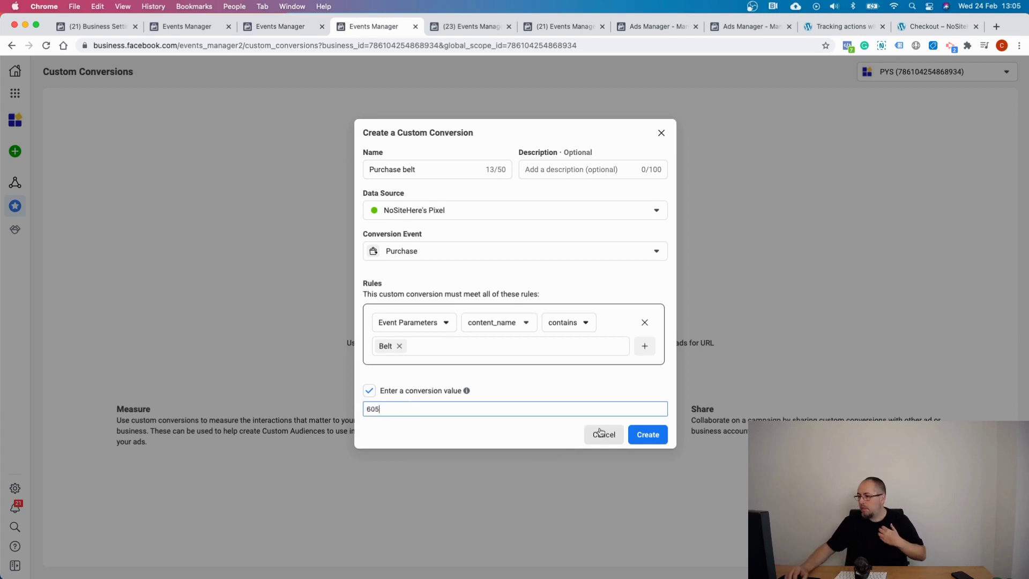
Create the Purchase belt custom conversion worth 605, then reopen the Belt order received page.
click(650, 434)
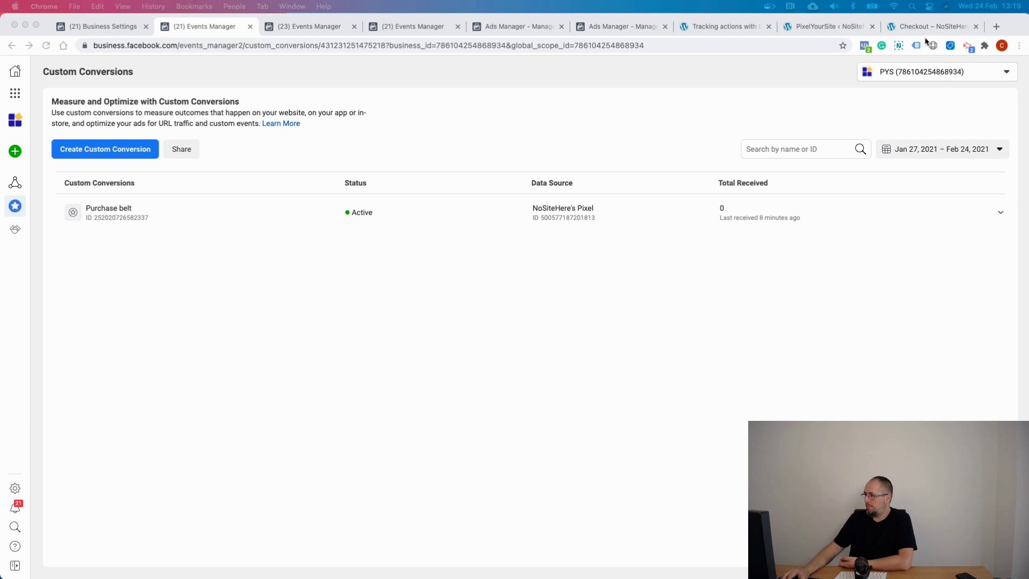
click(909, 27)
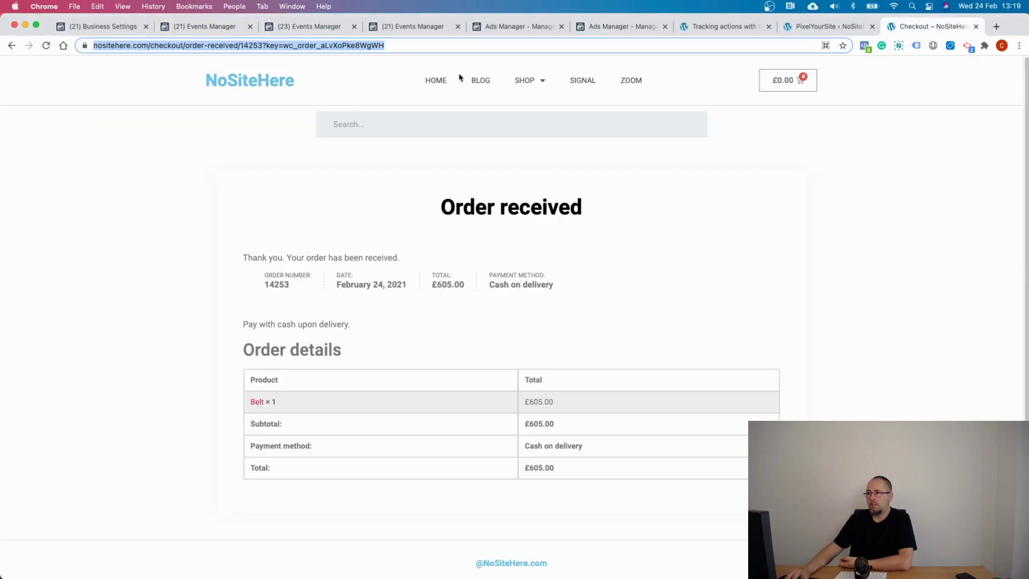
Scroll the PixelYourSite dashboard to review the Signal event actions, including Watch Video.
click(823, 27)
scroll(649, 205, up, 10)
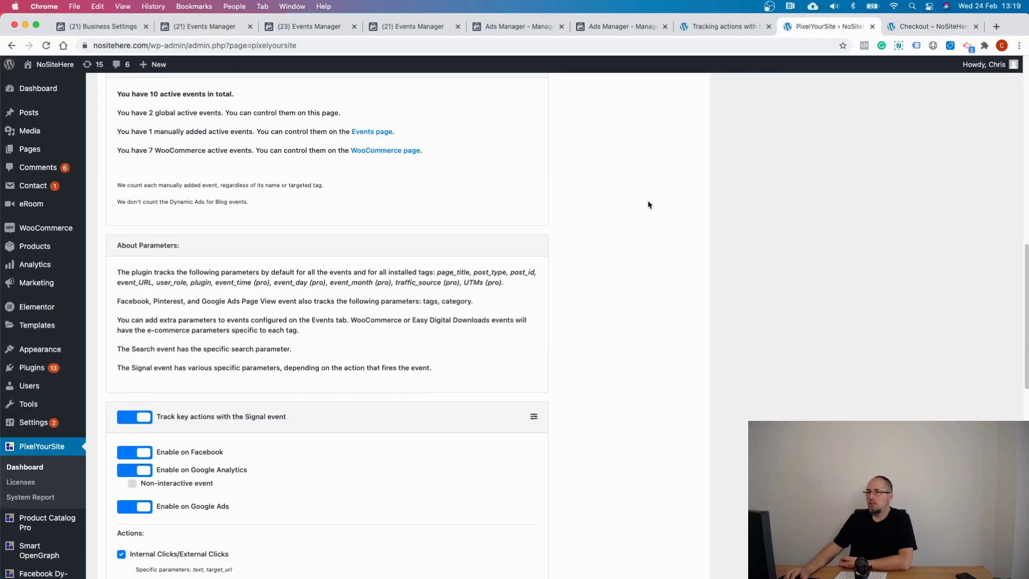
scroll(648, 205, up, 15)
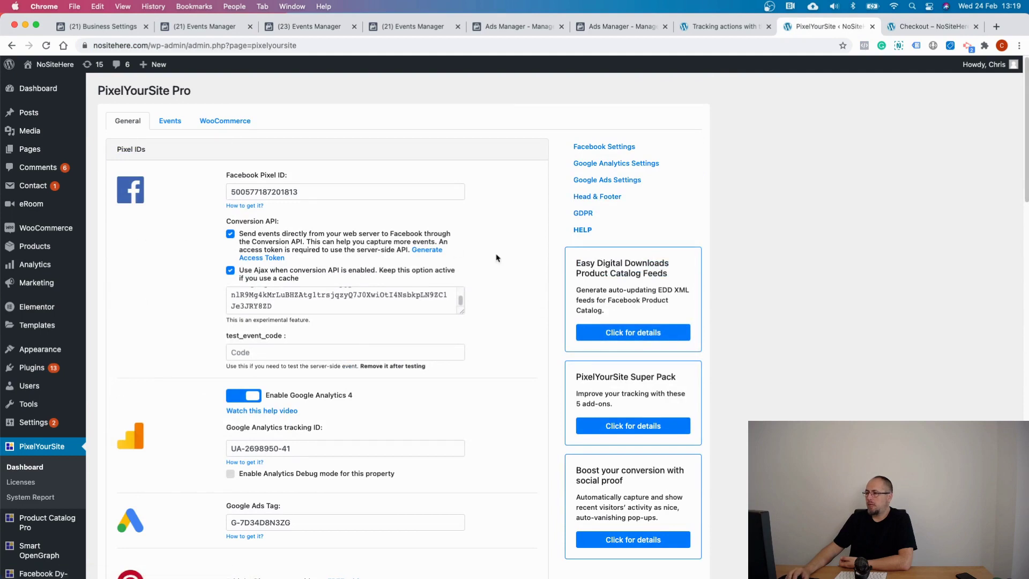
scroll(496, 258, down, 20)
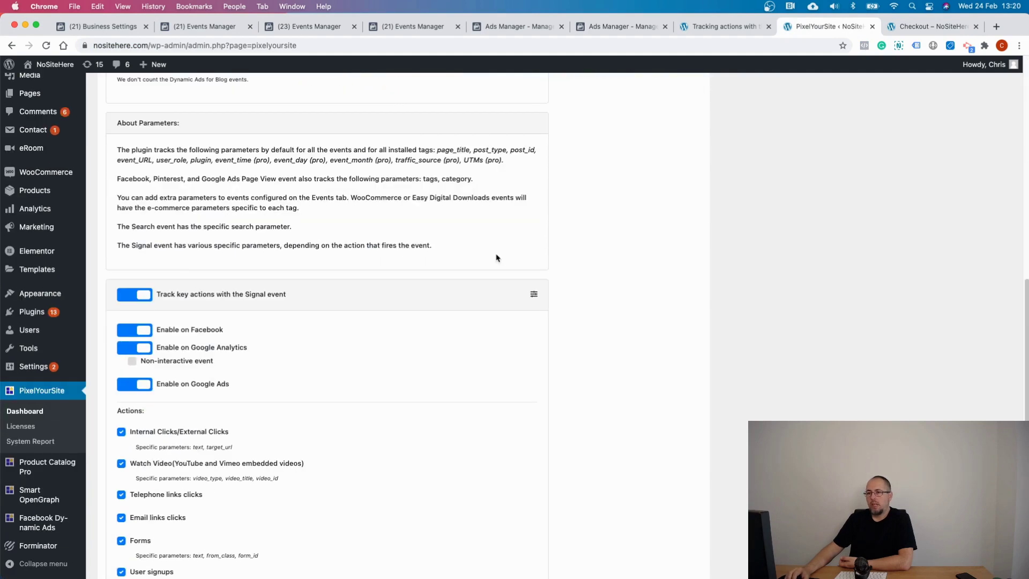
scroll(496, 257, down, 3)
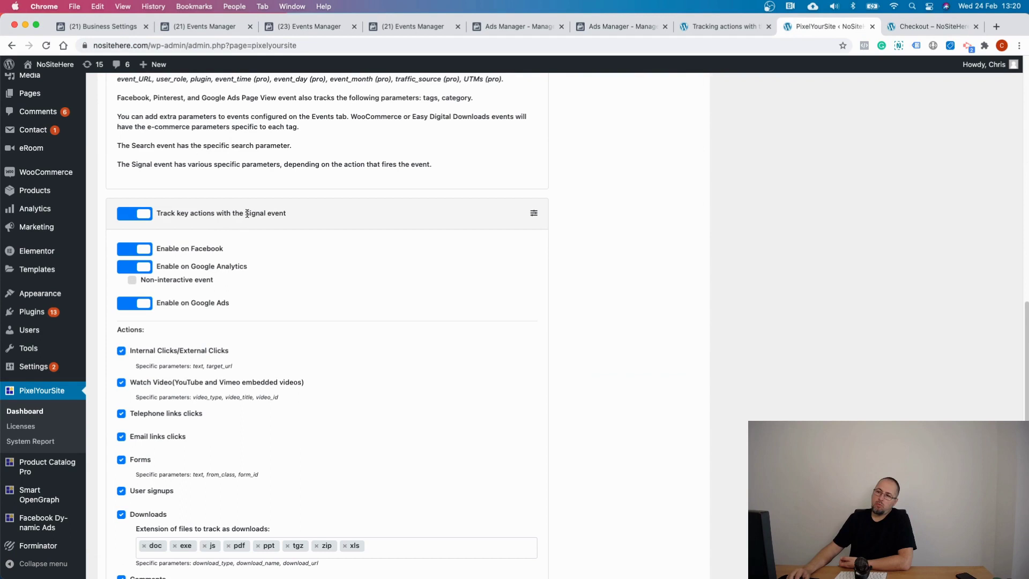
scroll(397, 245, down, 3)
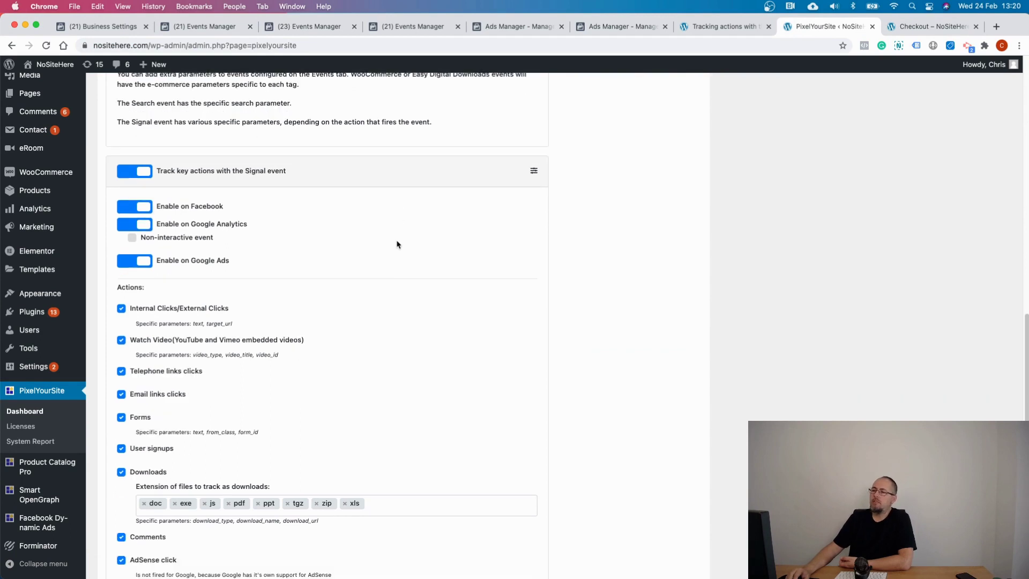
scroll(398, 245, down, 1)
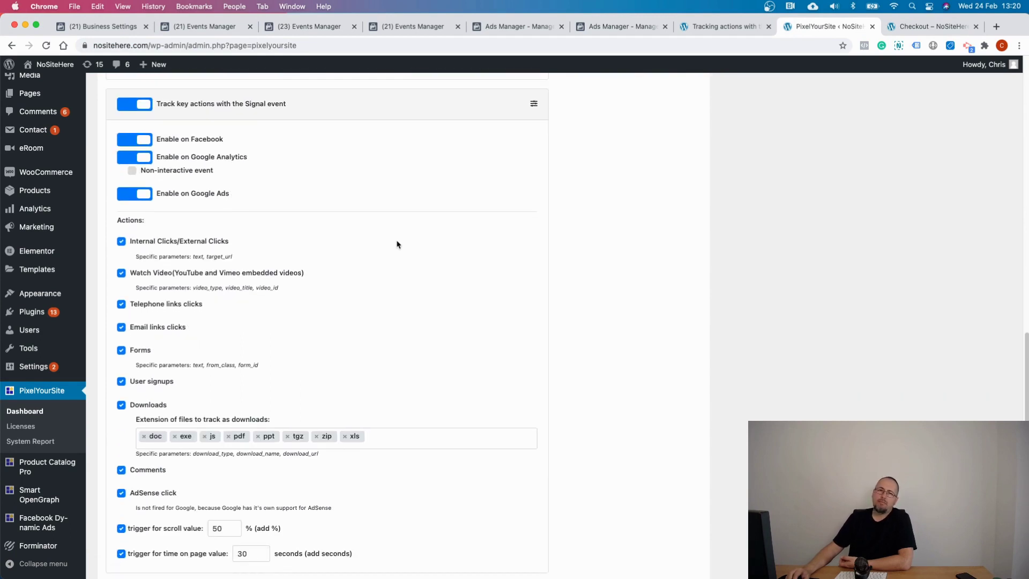
scroll(397, 245, down, 1)
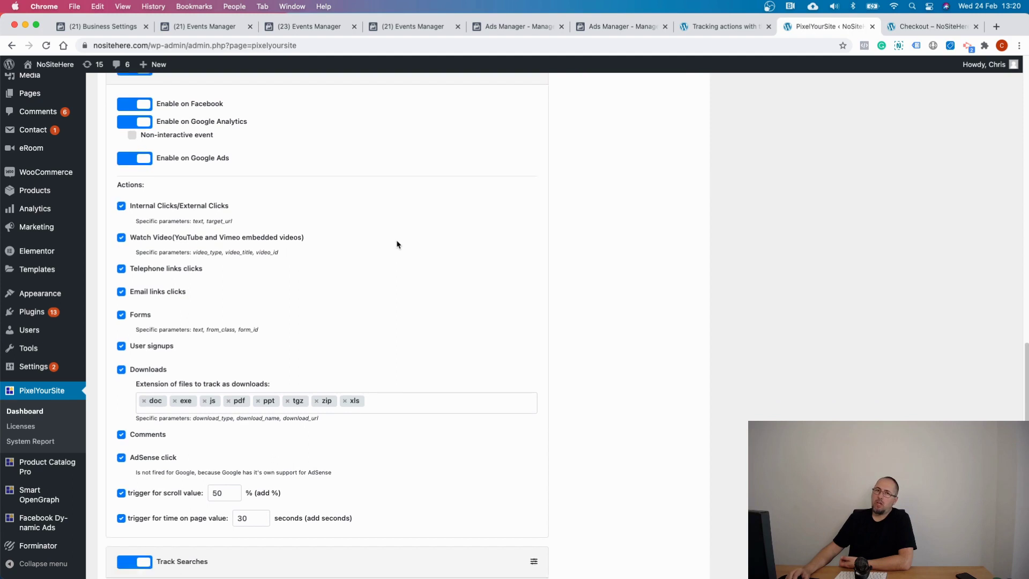
scroll(397, 245, down, 3)
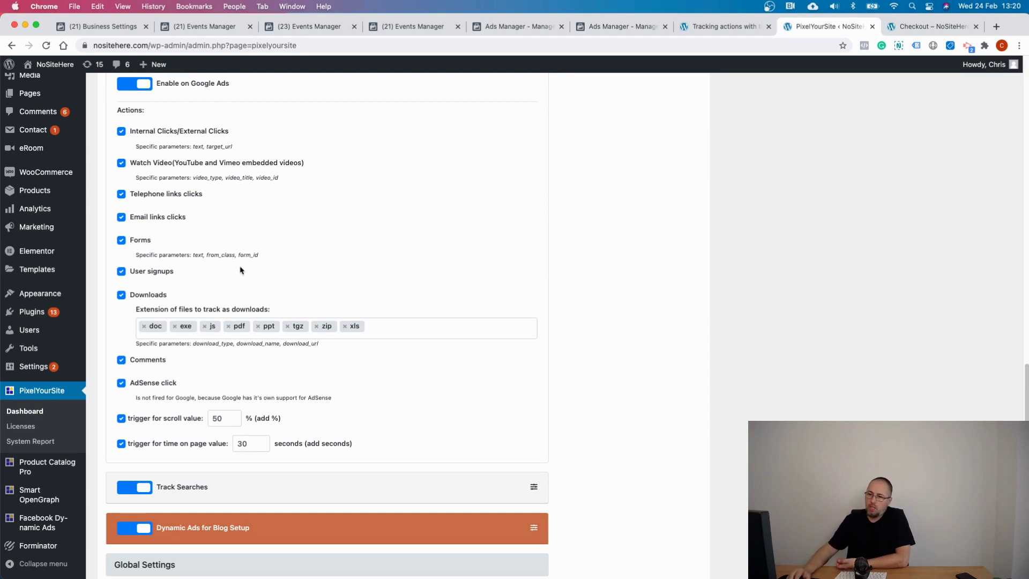
scroll(240, 270, down, 1)
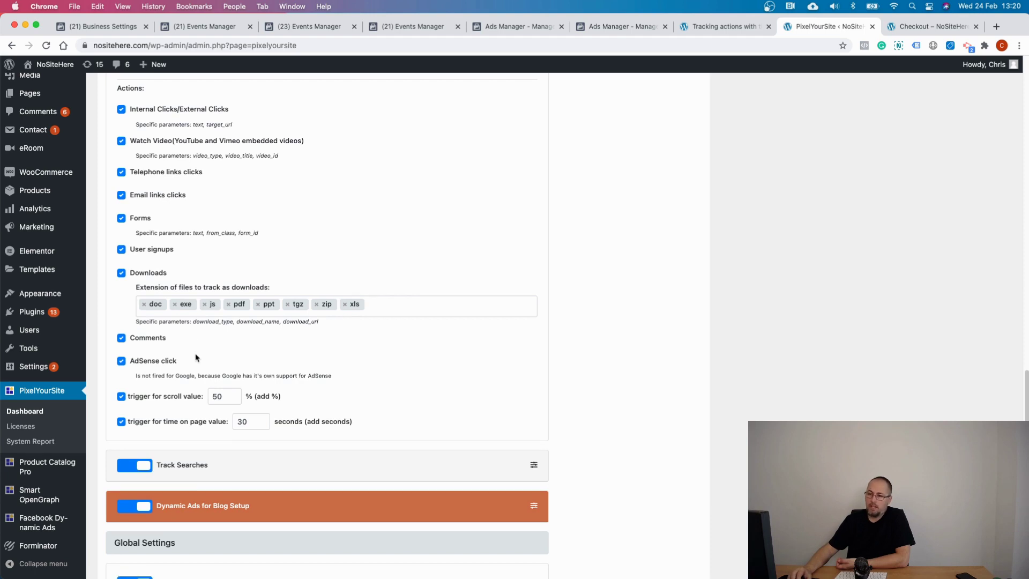
scroll(196, 357, down, 2)
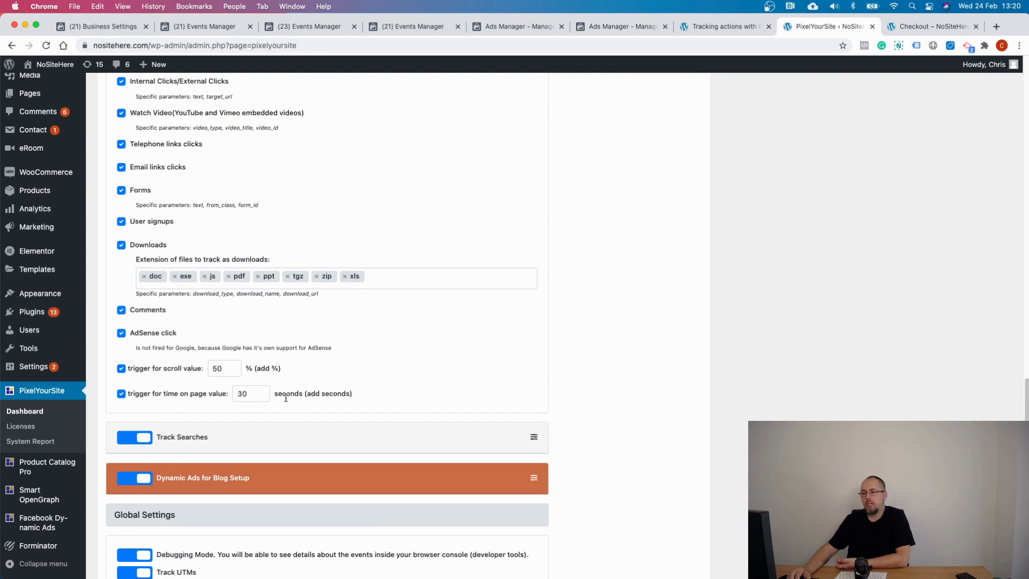
On the tracking-links test page, play the embedded Full Self-Driving YouTube video.
click(710, 27)
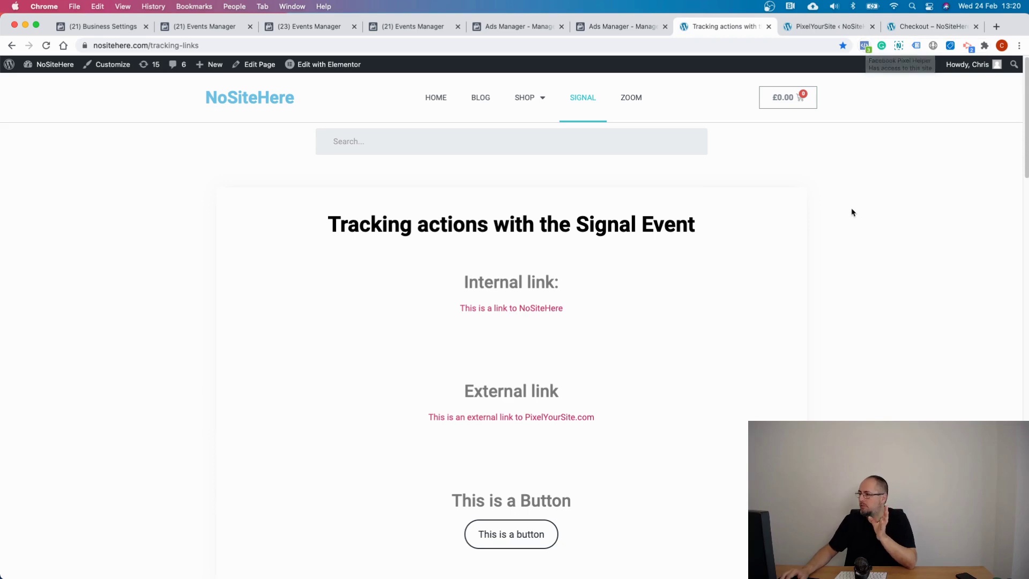
scroll(851, 211, down, 20)
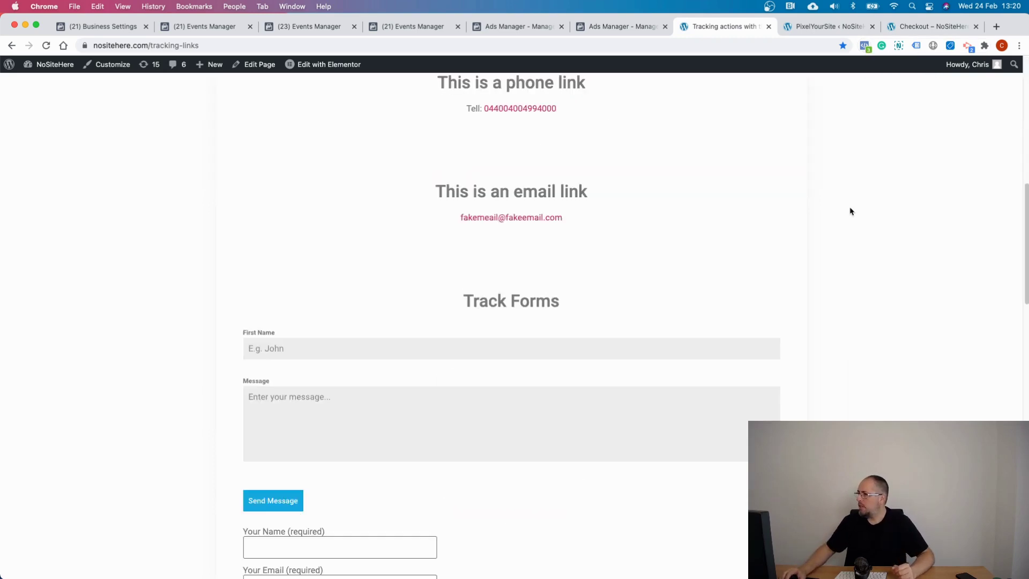
scroll(851, 211, down, 2)
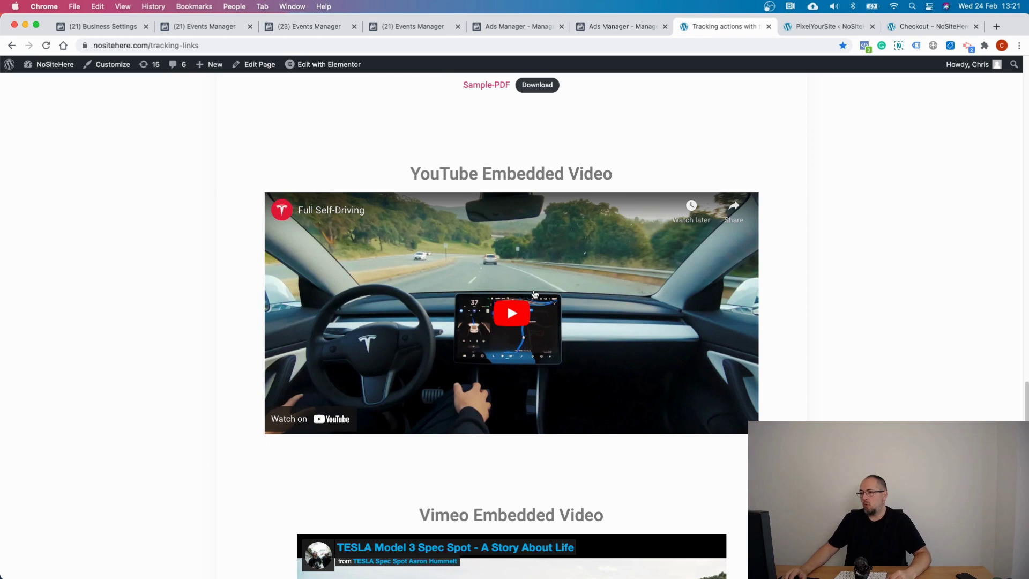
click(515, 315)
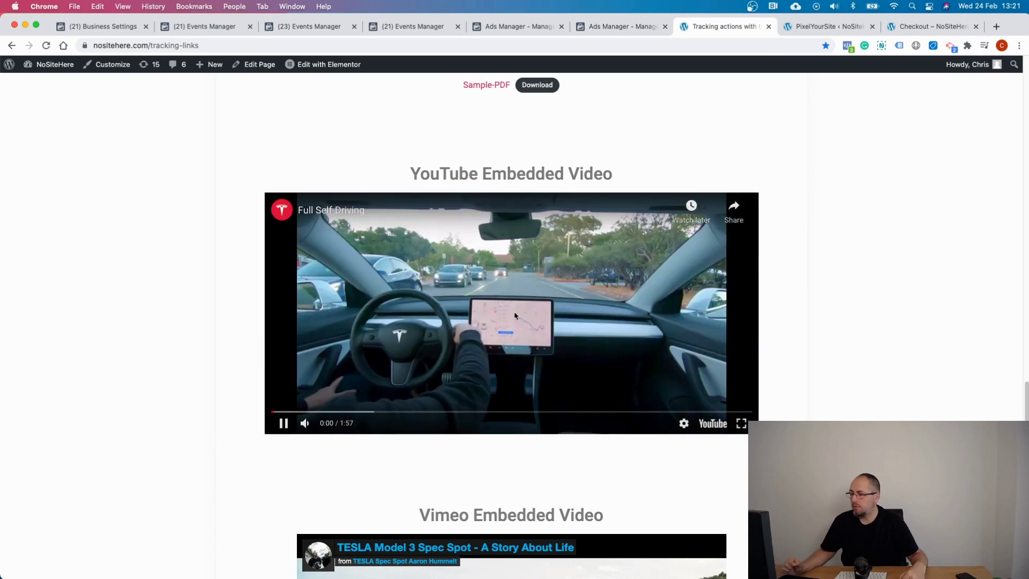
Inspect the fired Signal events in Pixel Helper, confirming Video 10%, then close the popup.
click(848, 45)
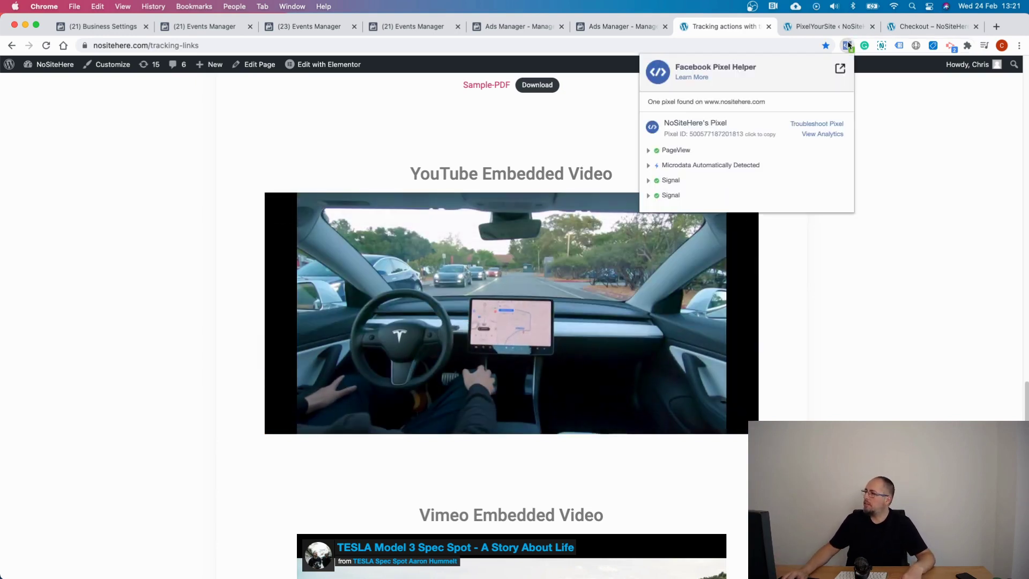
click(669, 195)
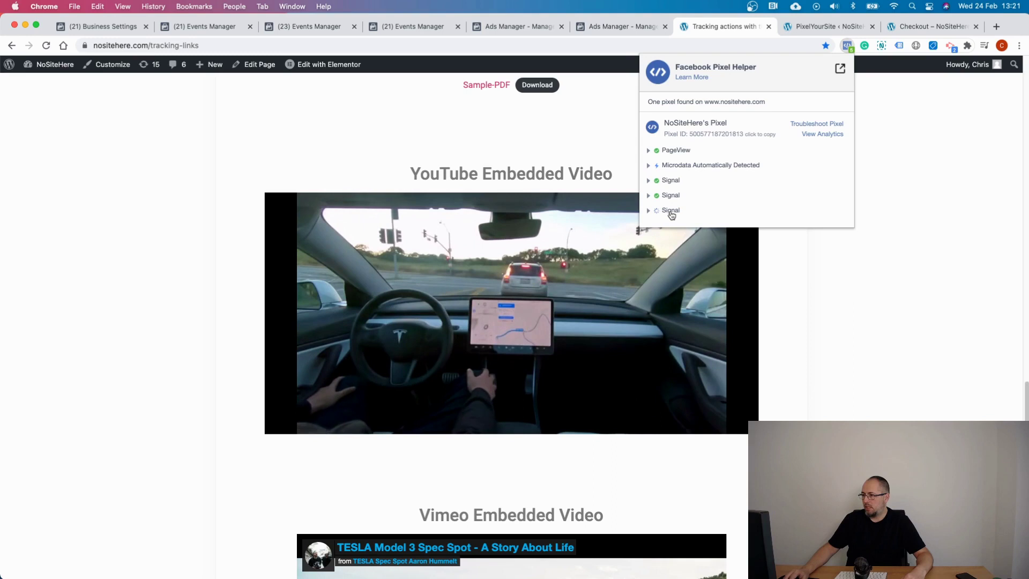
click(670, 211)
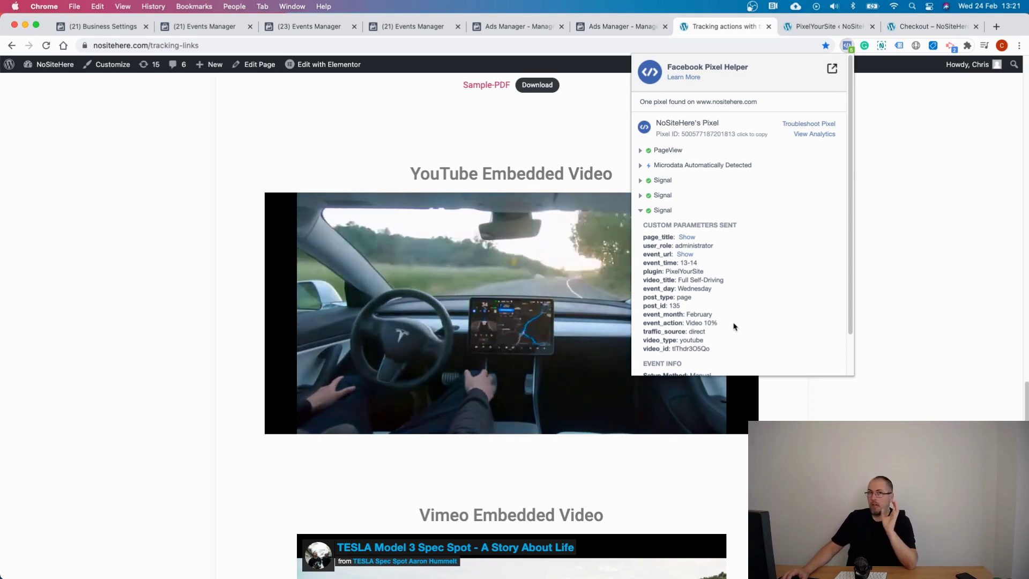
click(653, 211)
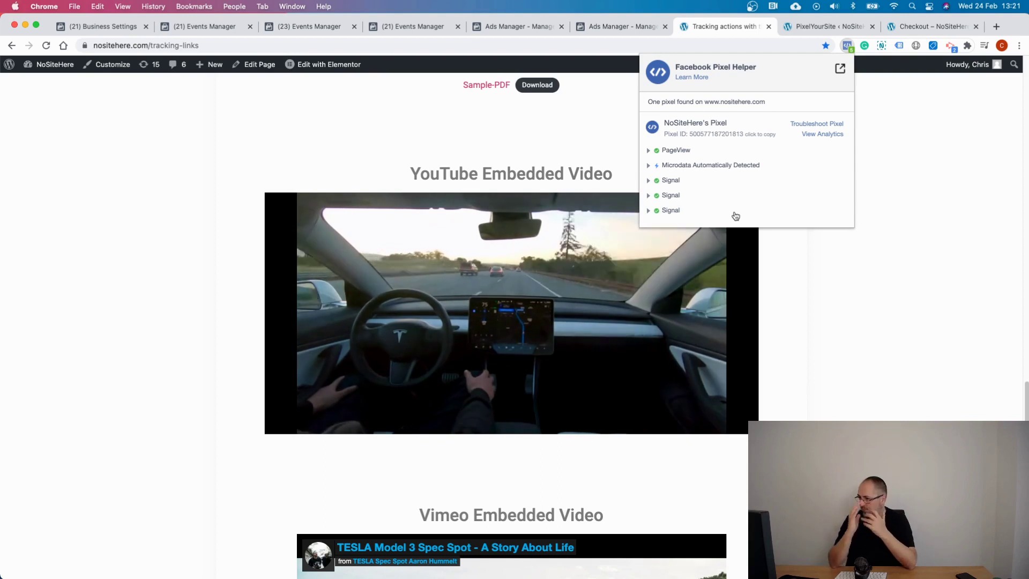
click(679, 196)
click(679, 196)
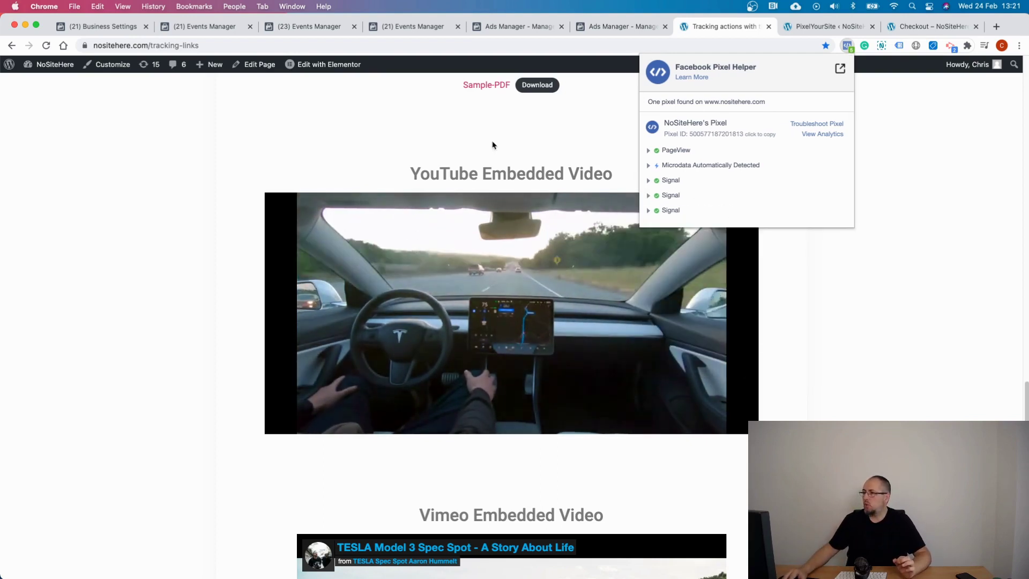
click(360, 111)
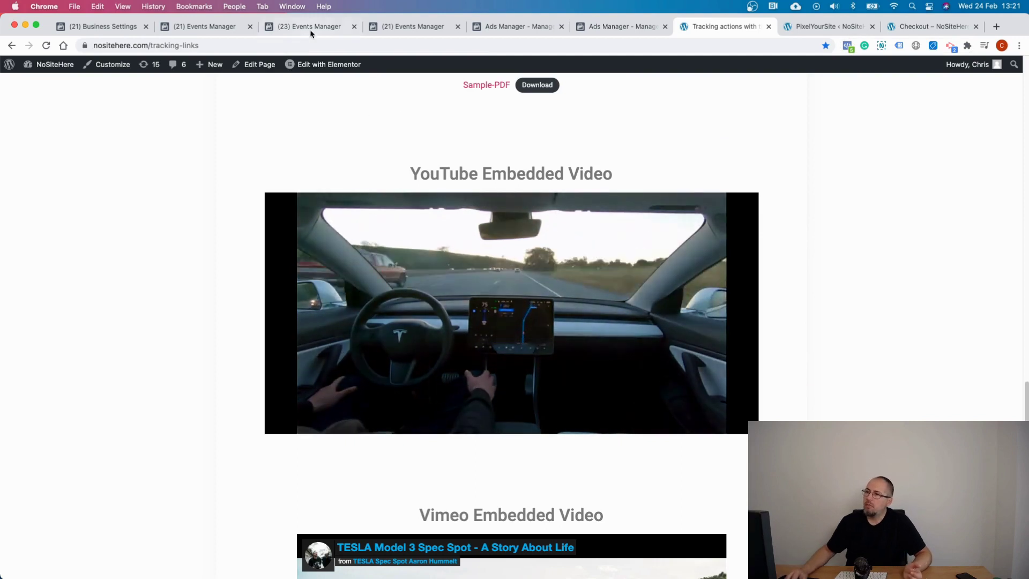
Start a new custom conversion using NoSiteHere's Pixel as data source and the Signal event.
click(310, 32)
click(217, 30)
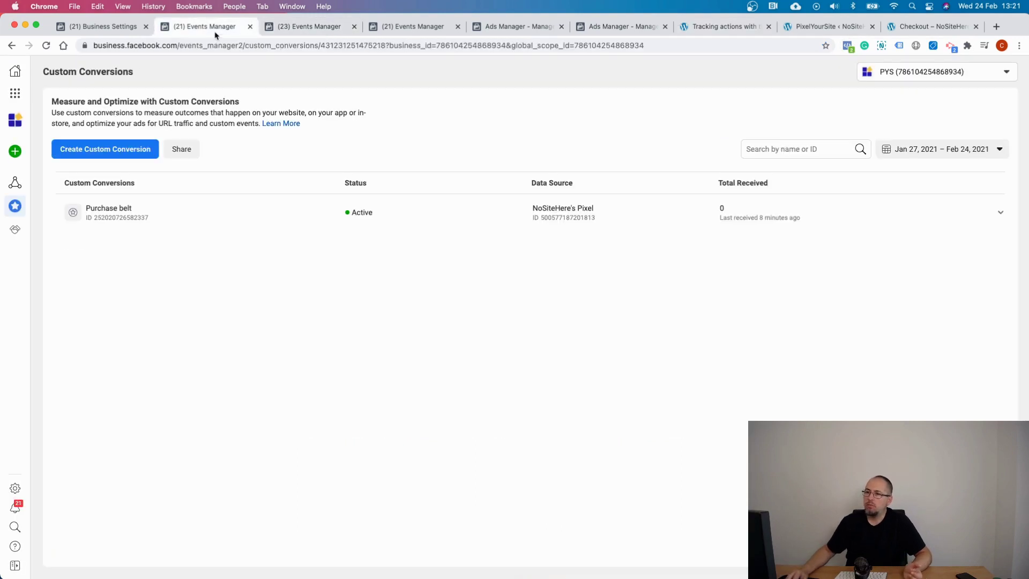
click(97, 150)
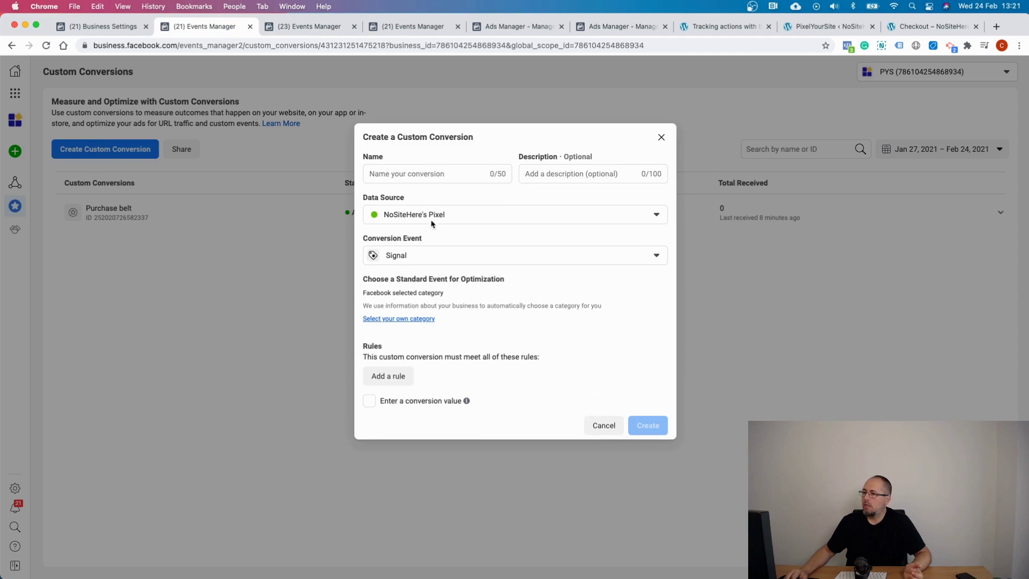
click(435, 216)
click(436, 216)
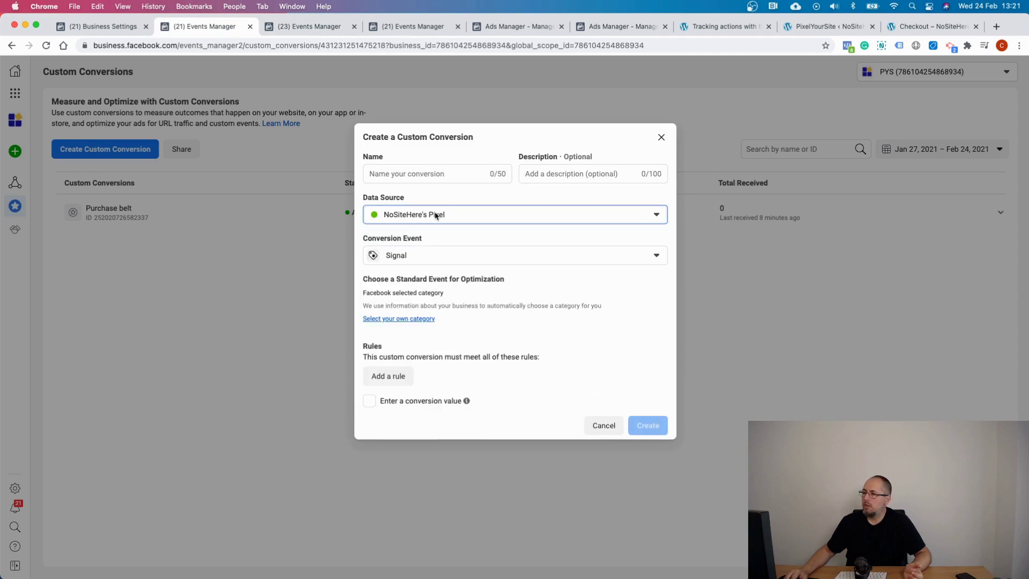
click(442, 263)
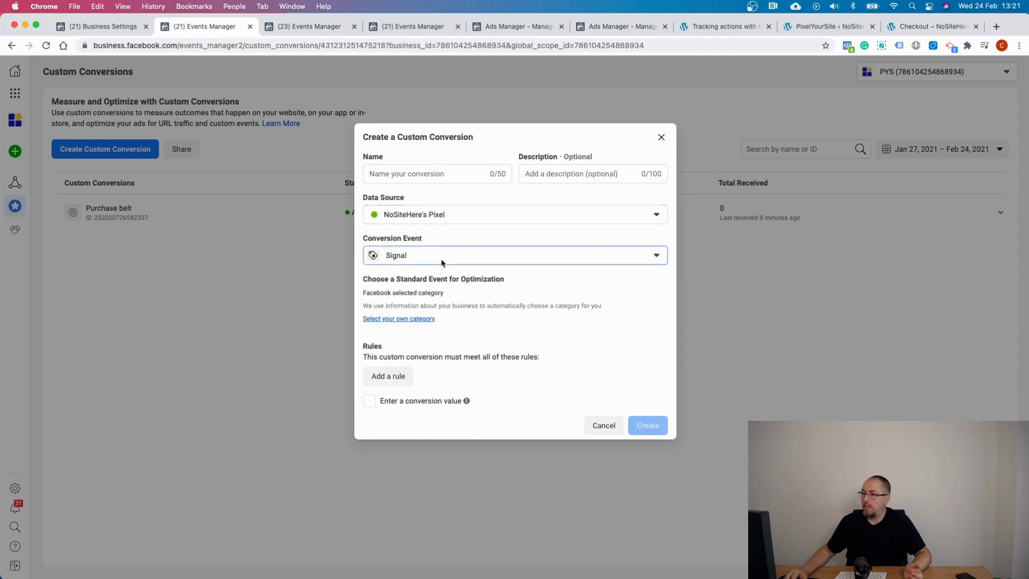
click(442, 263)
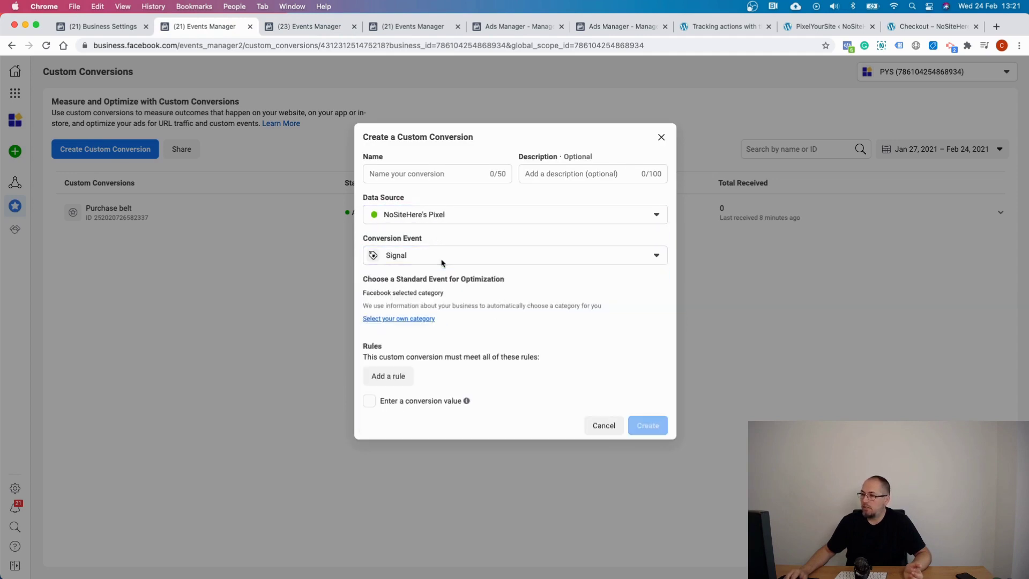
Add an Event Parameters rule: video_title contains Full Self-Driving.
click(395, 375)
click(402, 369)
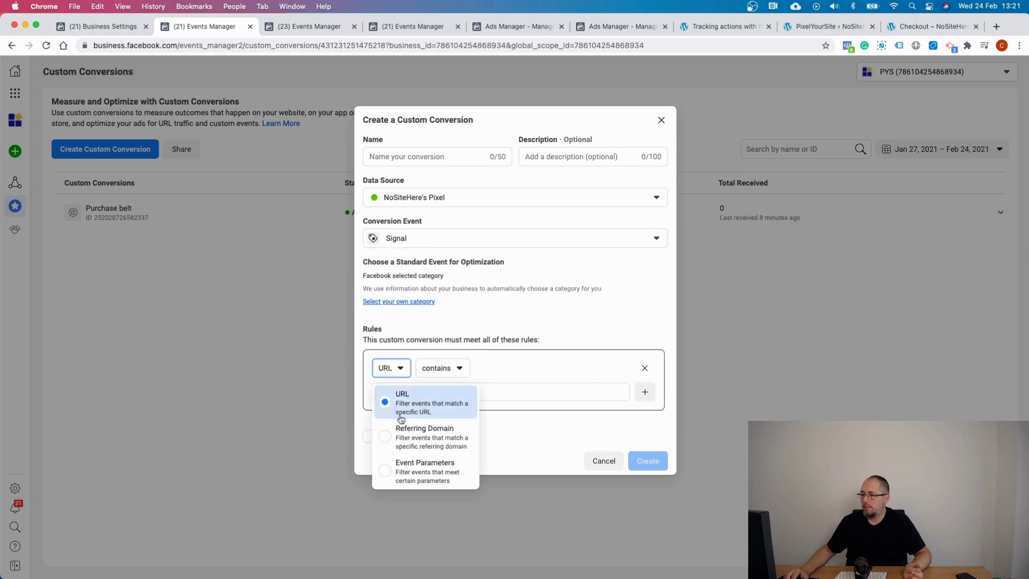
click(396, 469)
click(498, 370)
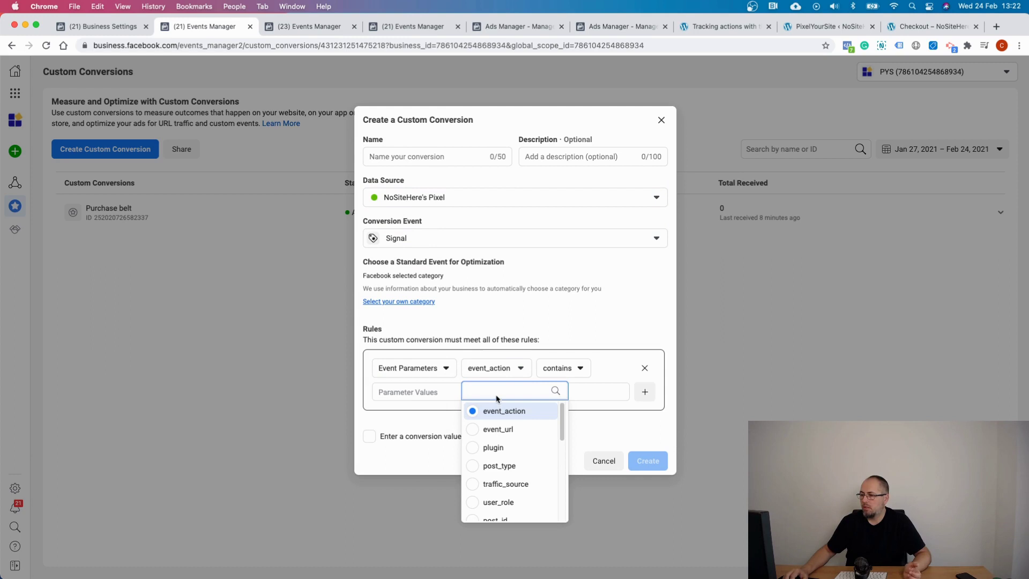
text(ti)
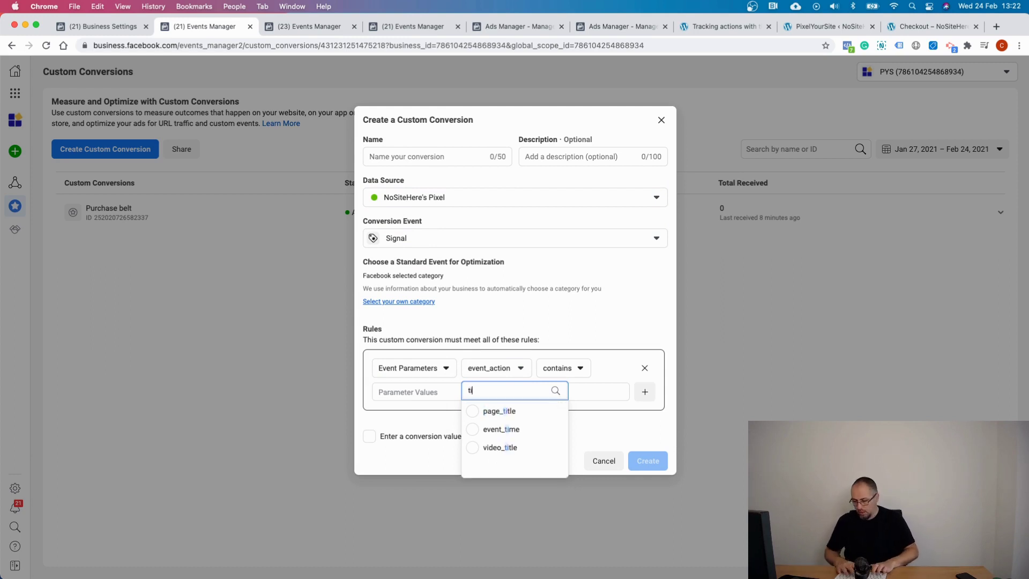
click(499, 447)
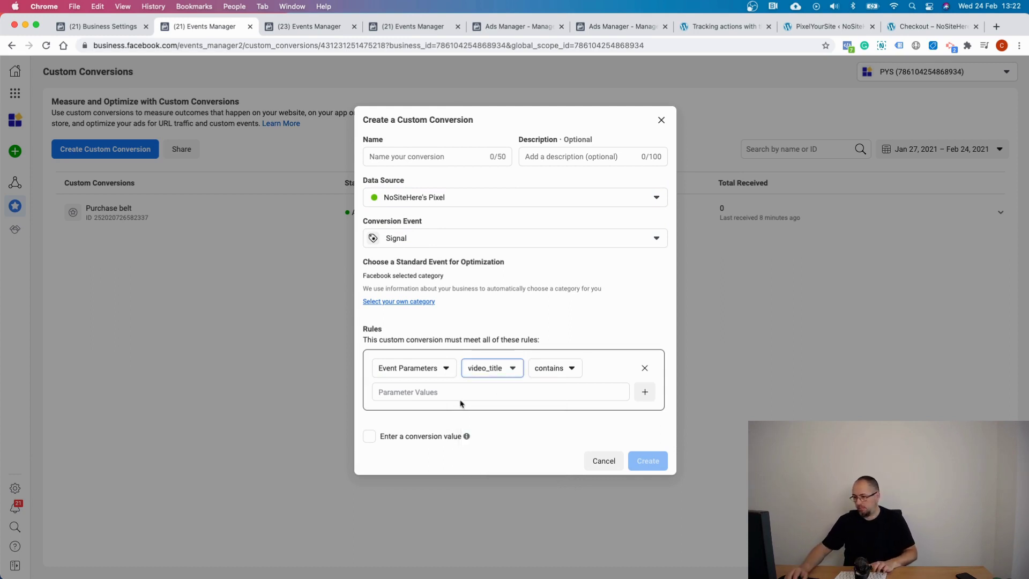
click(454, 387)
text(Fi)
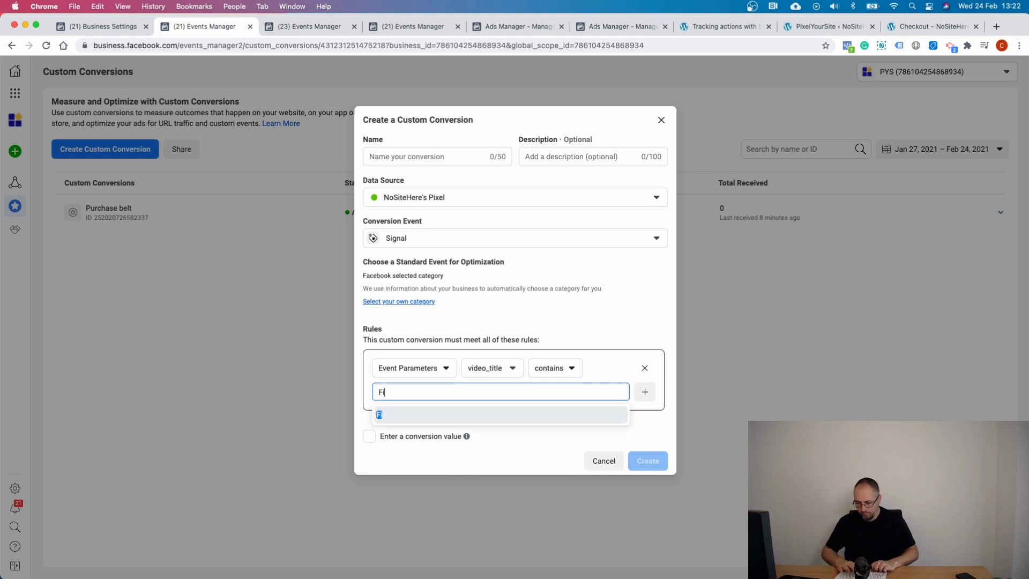
text(ll S)
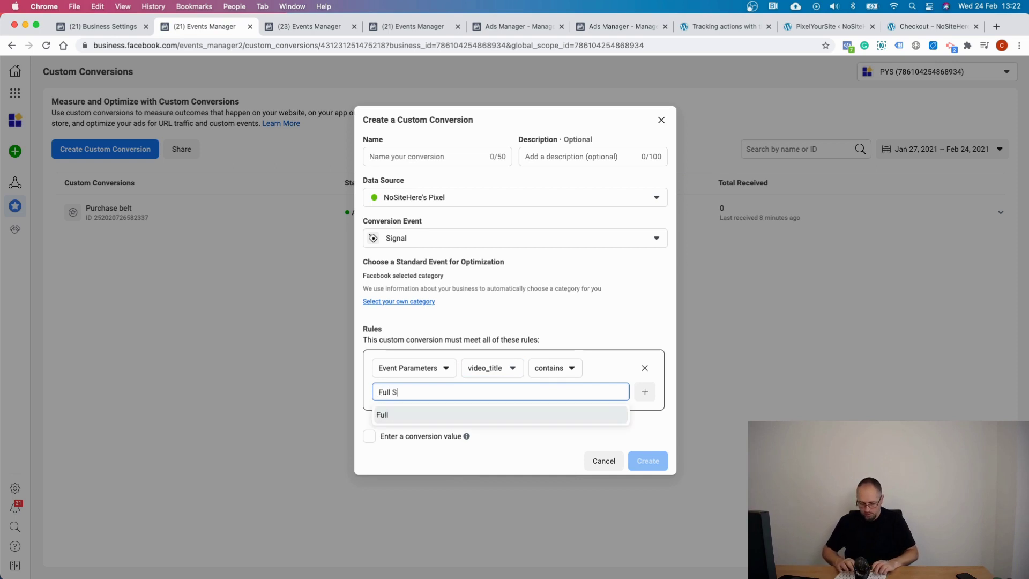
text(elf-Div)
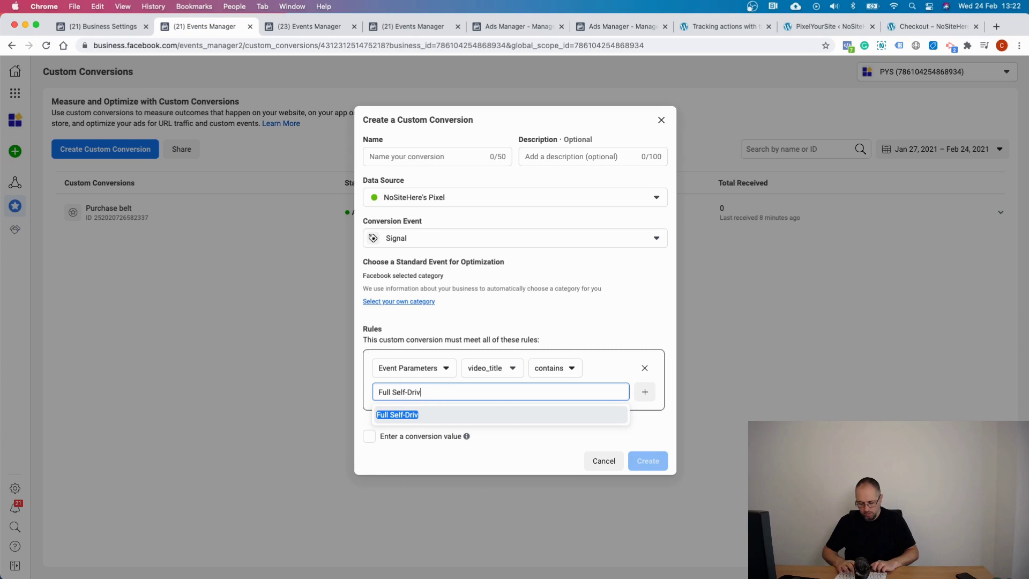
click(462, 415)
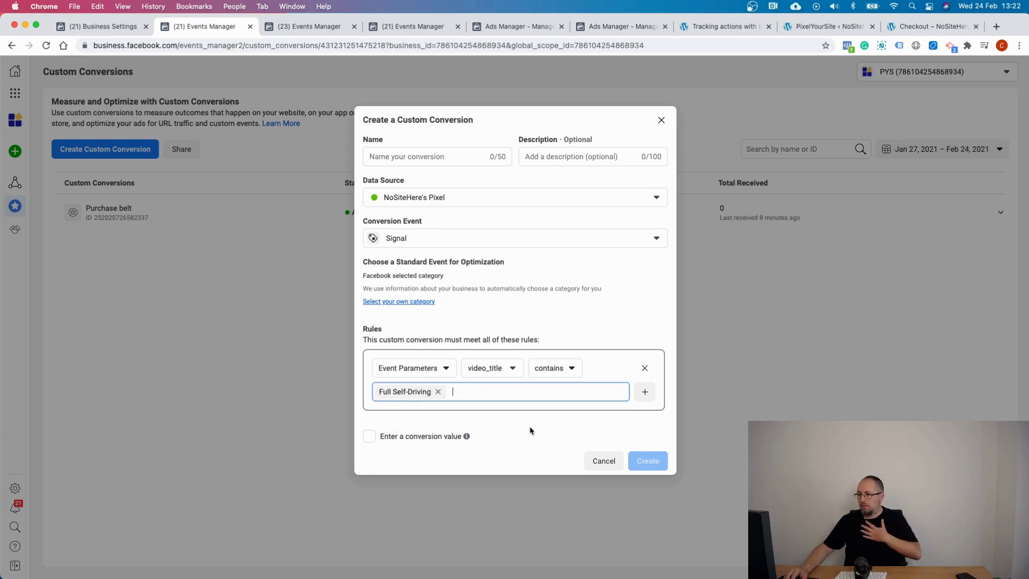
Add a second rule, event_action contains video play, and name it Full Self-Driving Video Play.
click(645, 391)
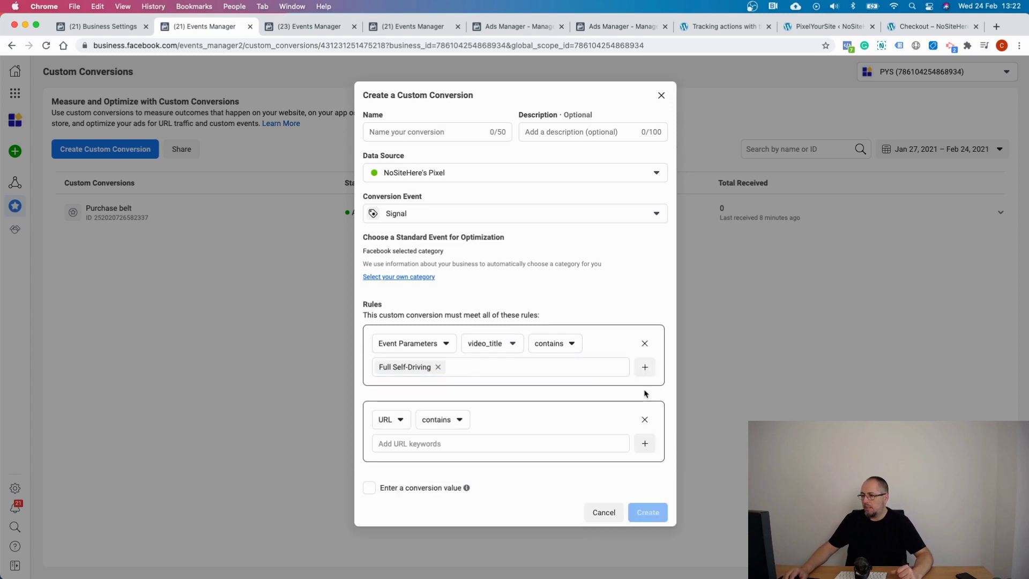
click(387, 422)
click(387, 421)
click(385, 420)
click(402, 523)
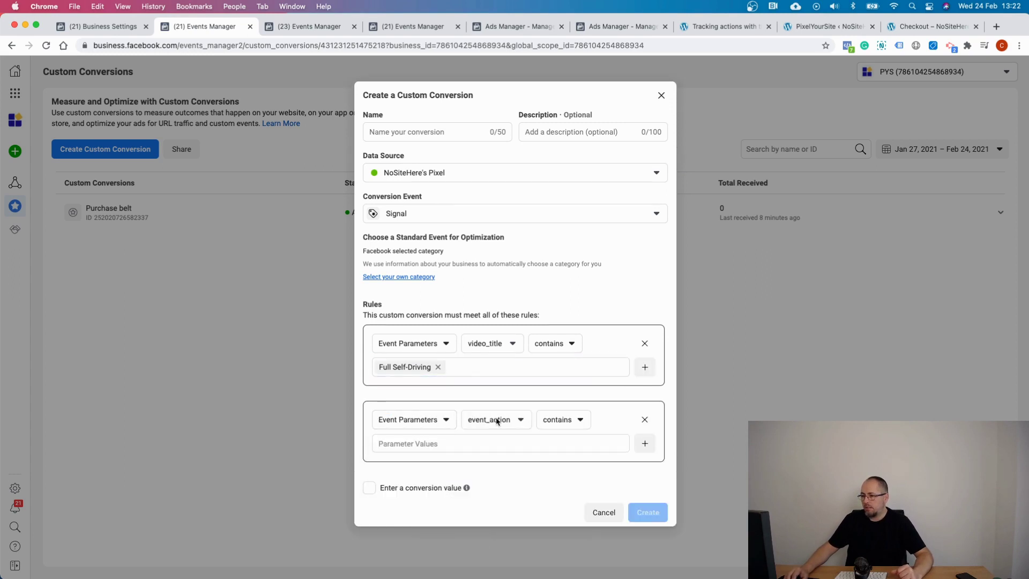
click(493, 446)
text(video play)
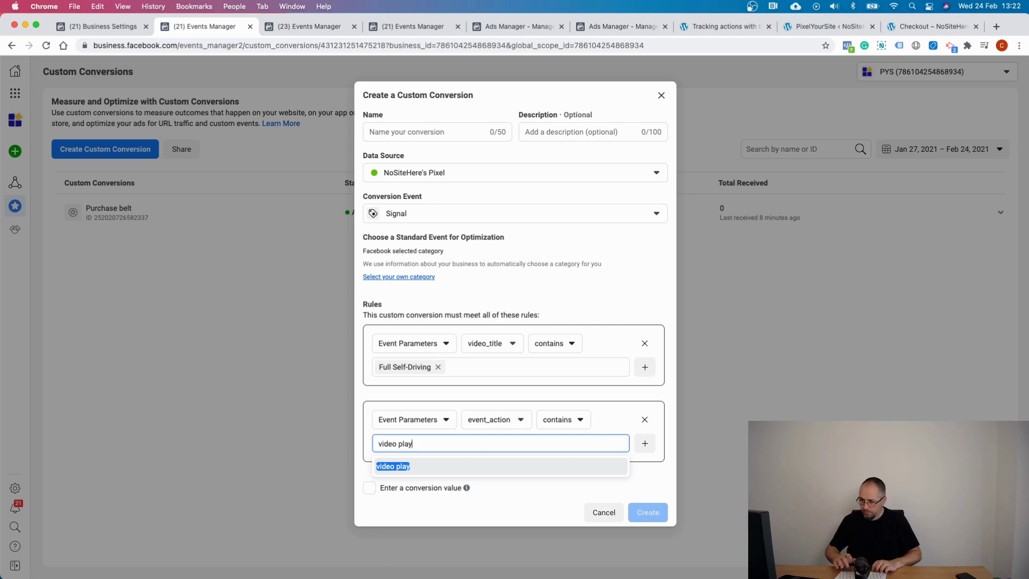
key(Return)
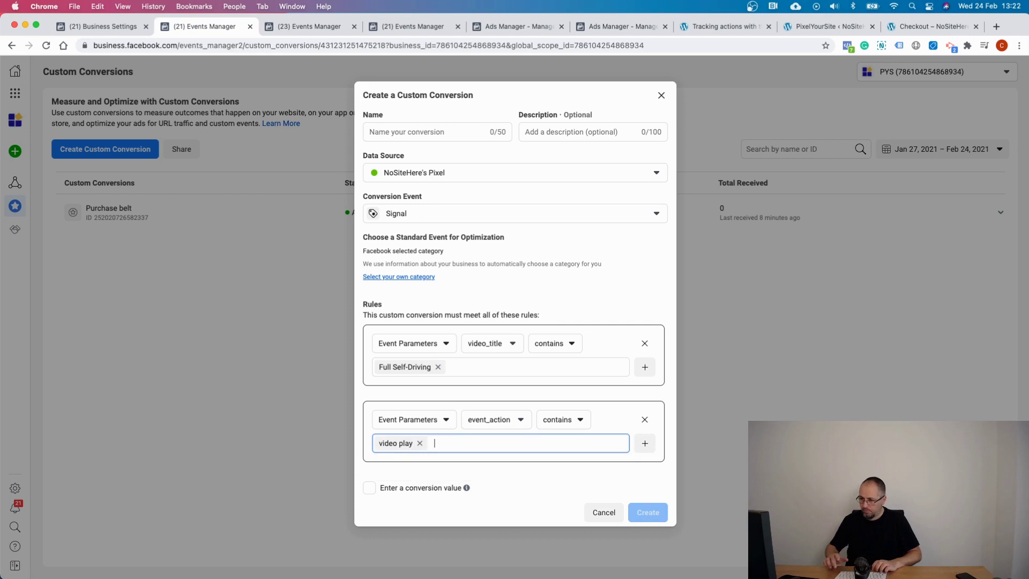
click(444, 133)
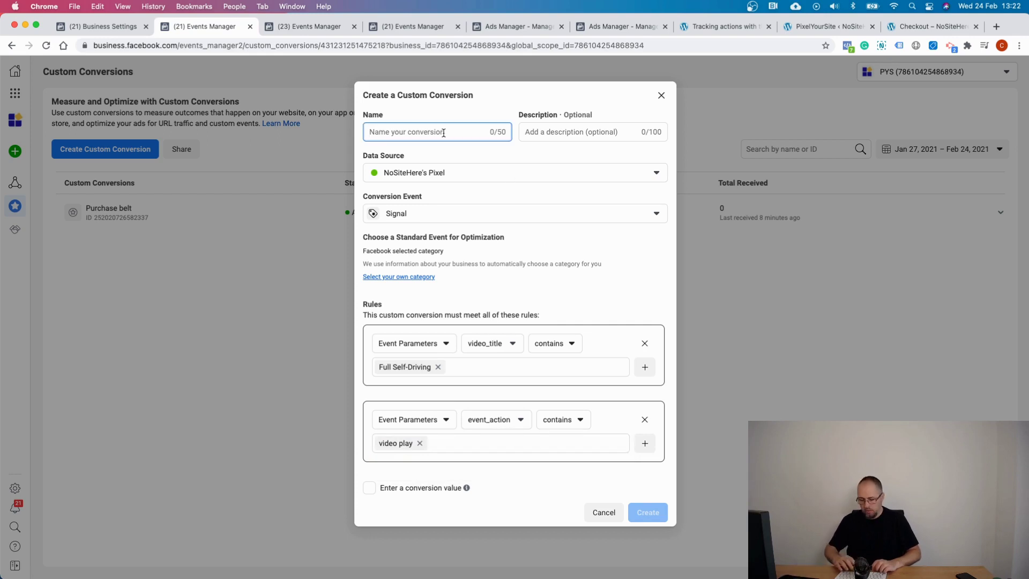
text(Full Self-Driving Video Play)
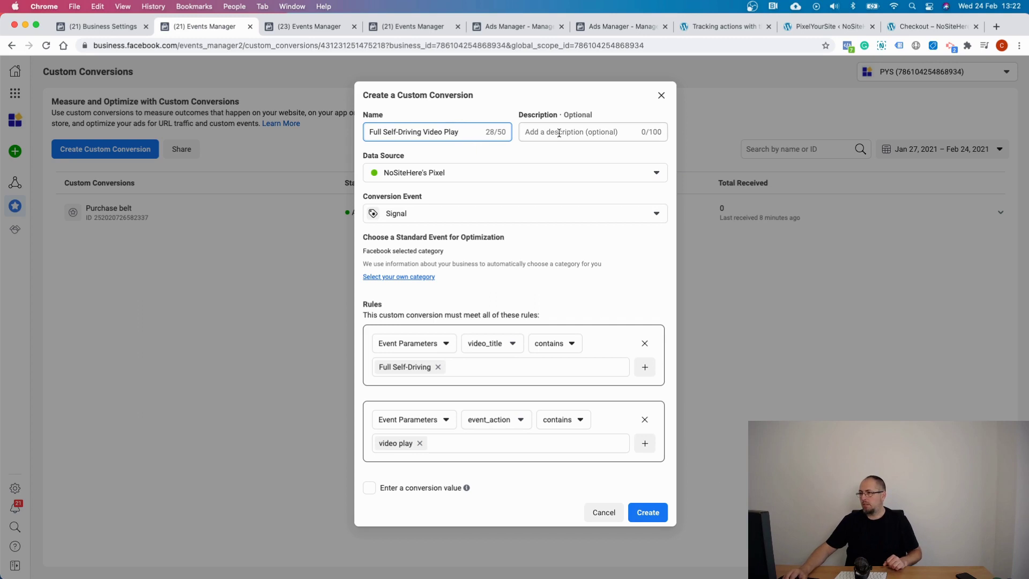
Create the Full Self-Driving Video Play conversion and expand its details.
click(646, 513)
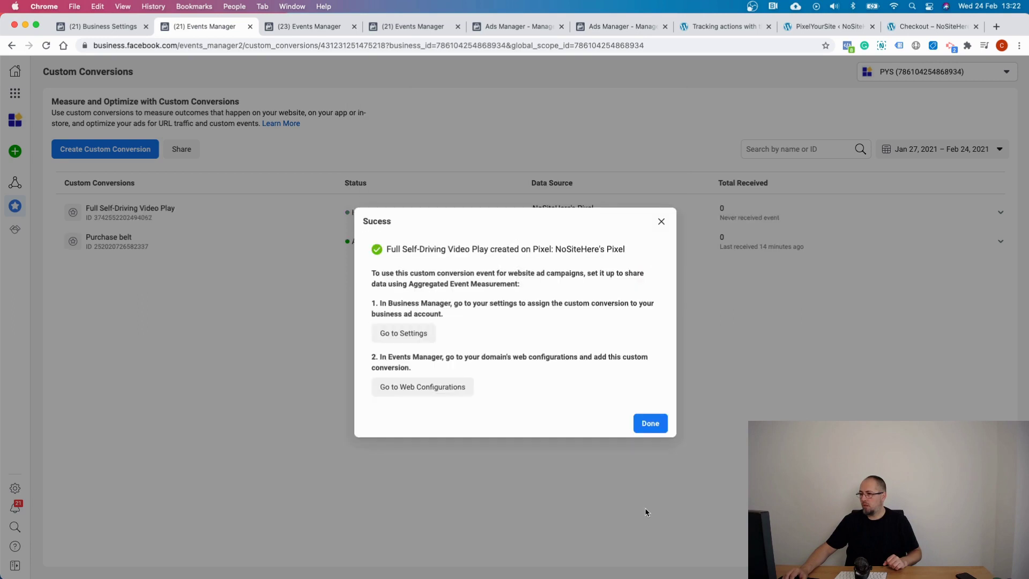
click(641, 423)
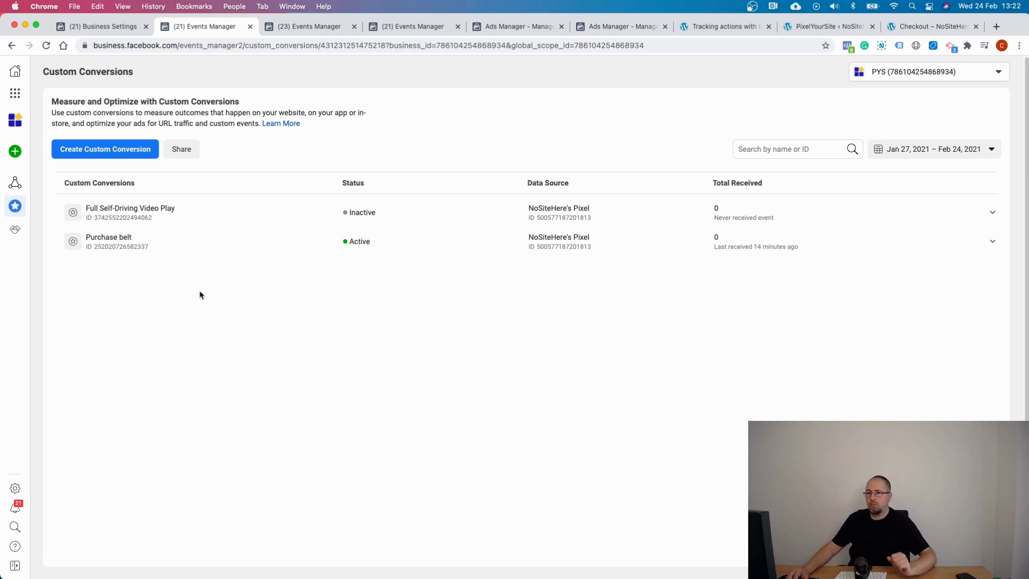
click(109, 214)
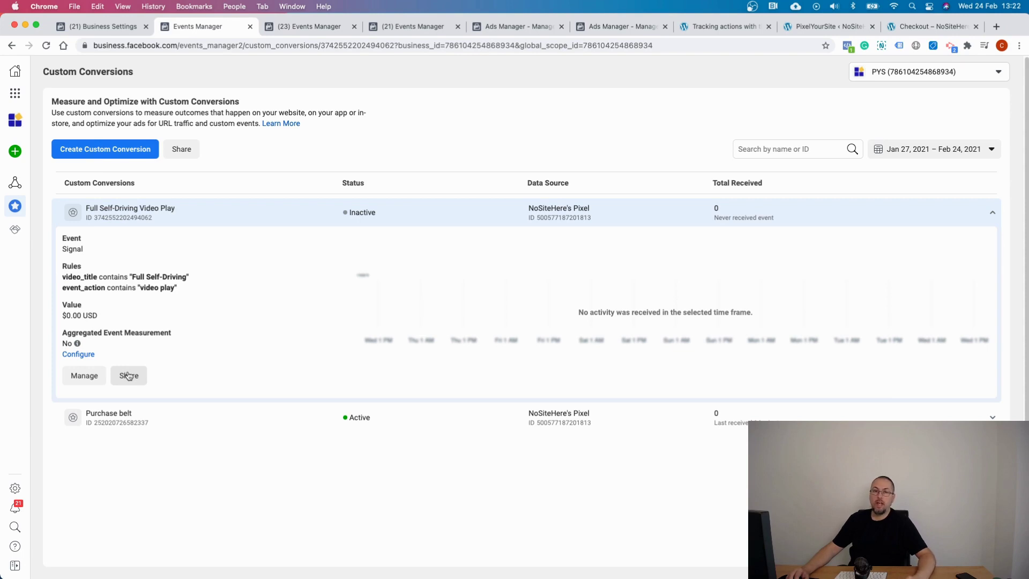
Share the Full Self-Driving Video Play conversion with the NoSiteHere ad account.
click(128, 375)
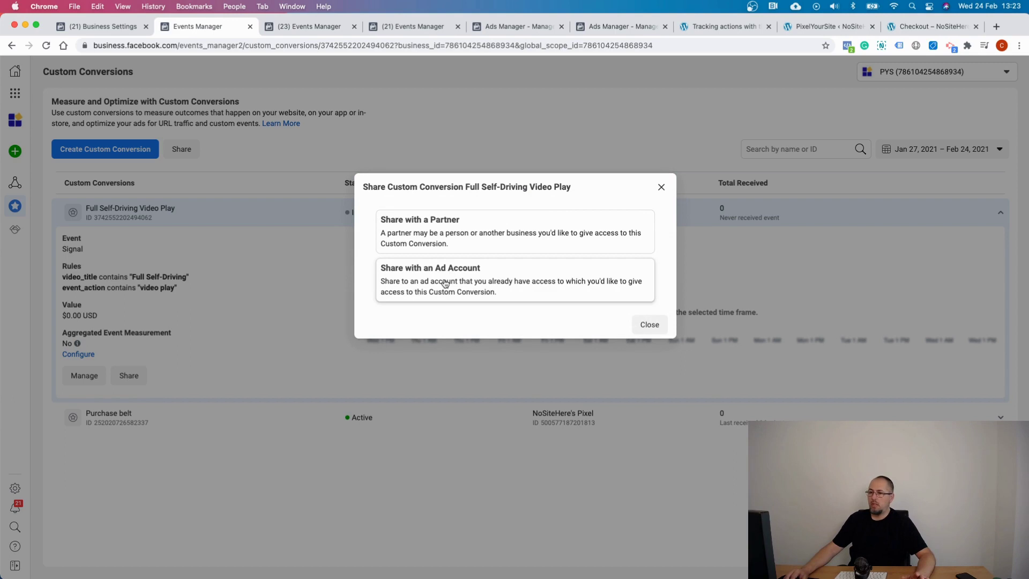
click(421, 301)
click(515, 253)
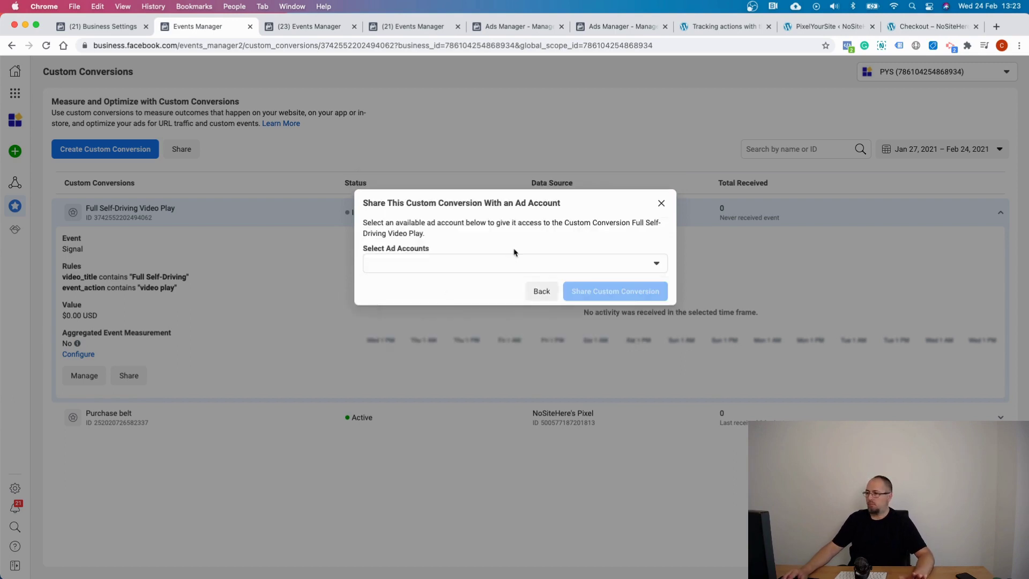
click(564, 266)
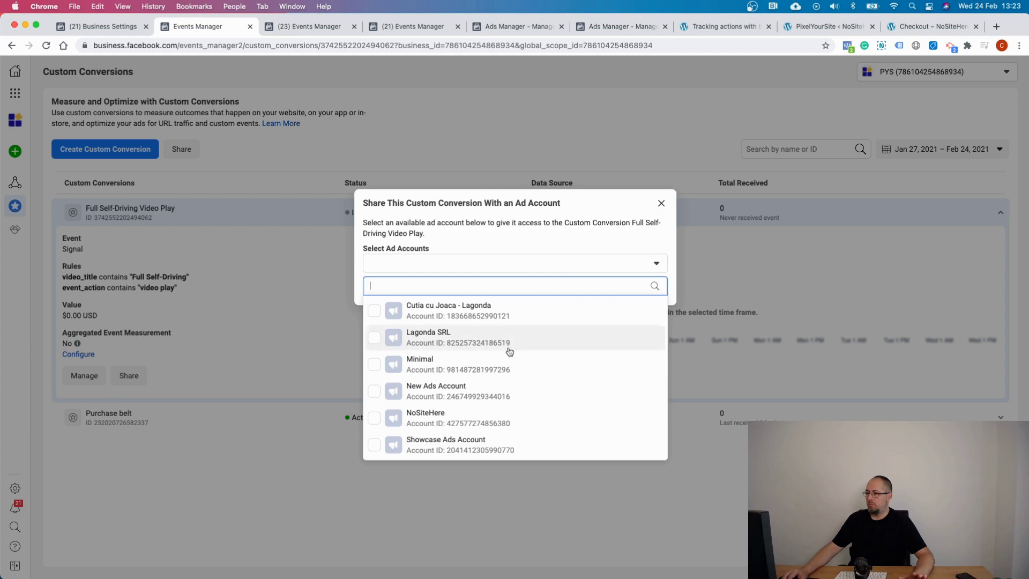
click(433, 424)
click(589, 263)
click(609, 293)
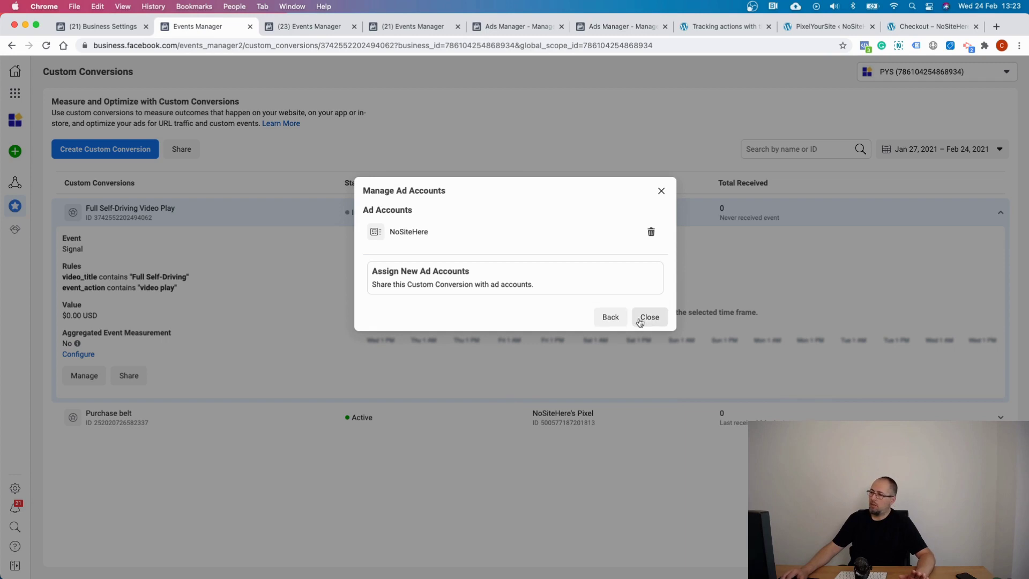
click(640, 320)
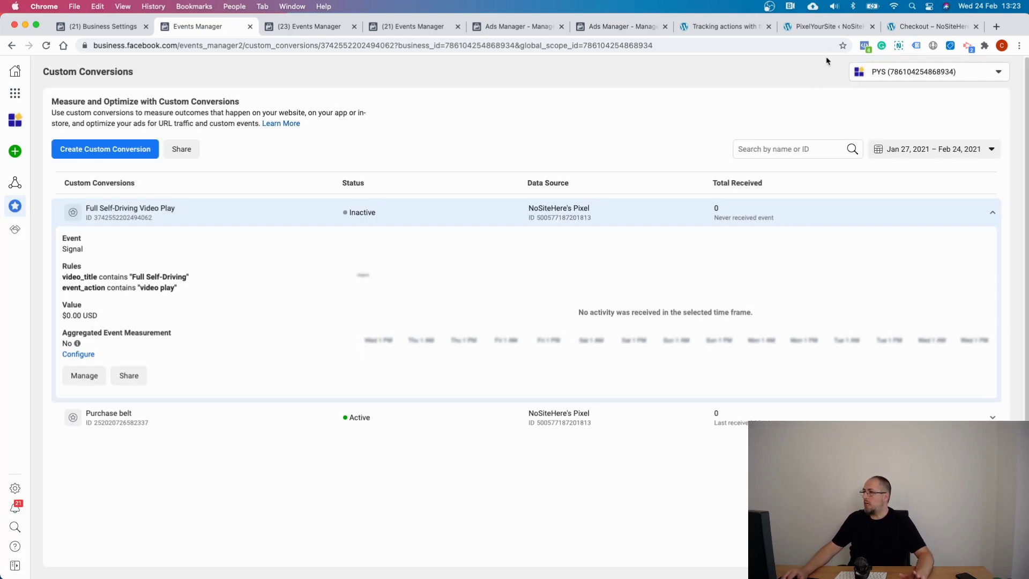
click(724, 26)
Play the Full Self-Driving video and verify in Pixel Helper that the Video Play conversion fires.
click(46, 45)
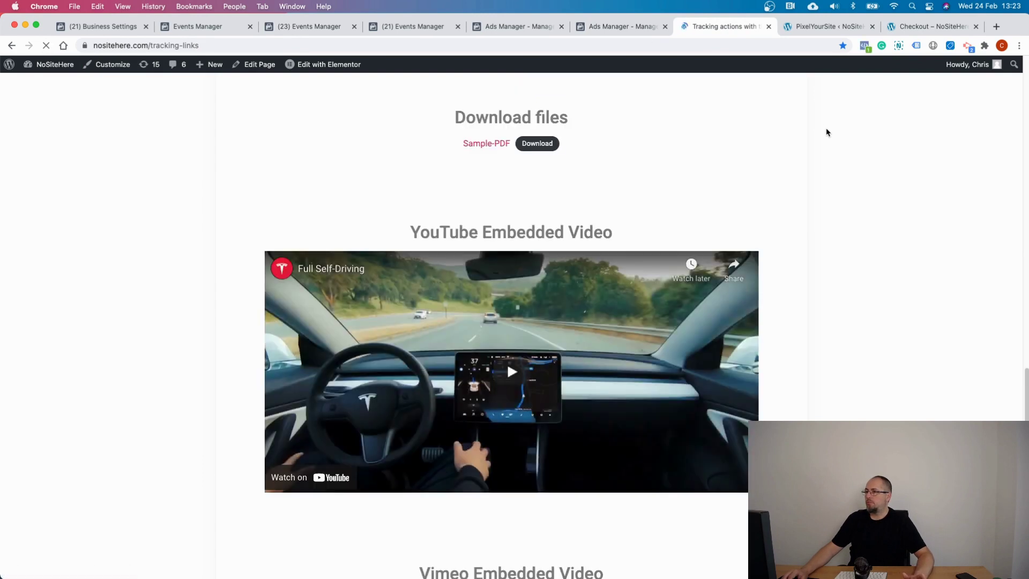
scroll(826, 132, down, 3)
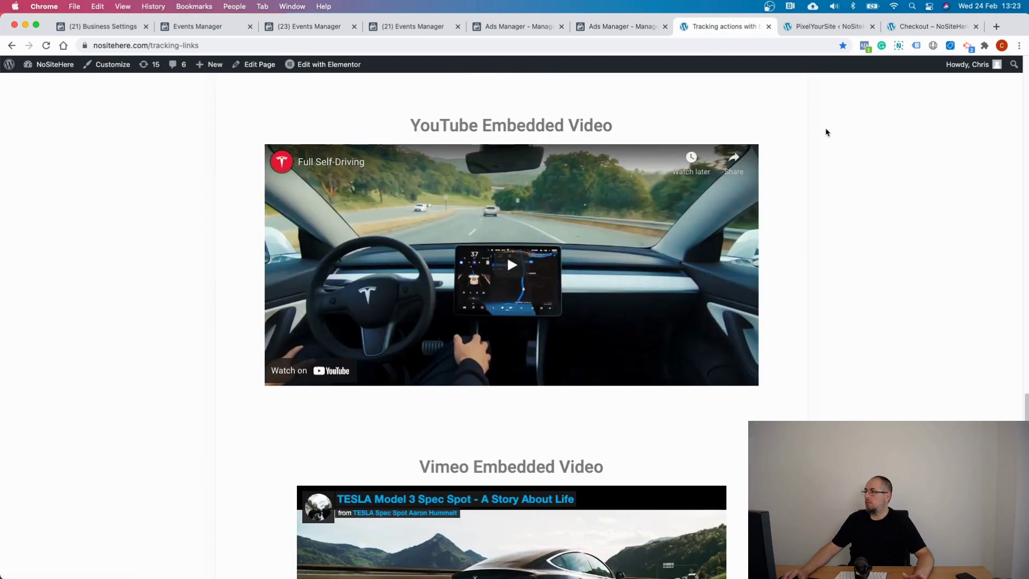
click(512, 264)
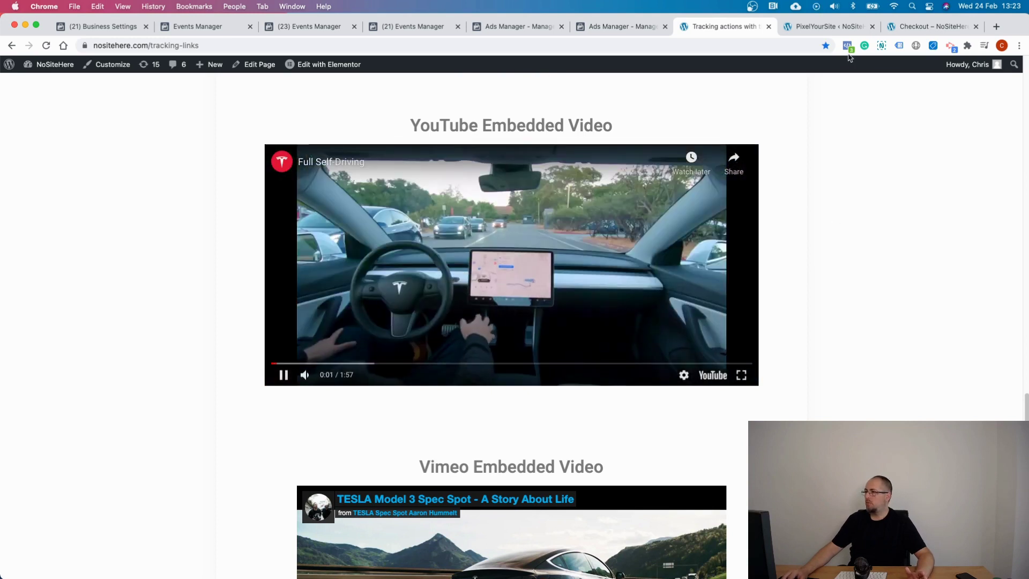
click(848, 48)
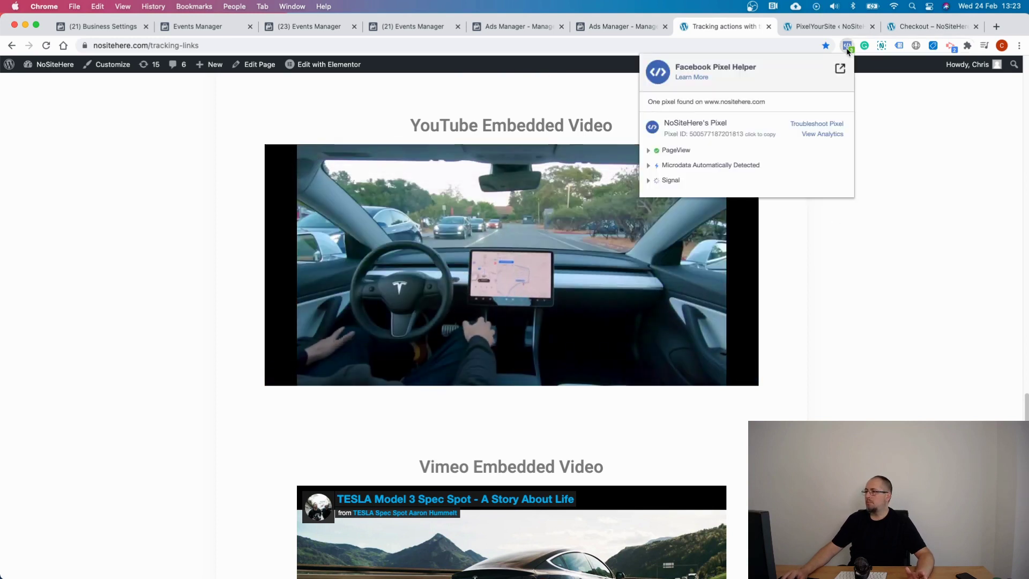
click(676, 197)
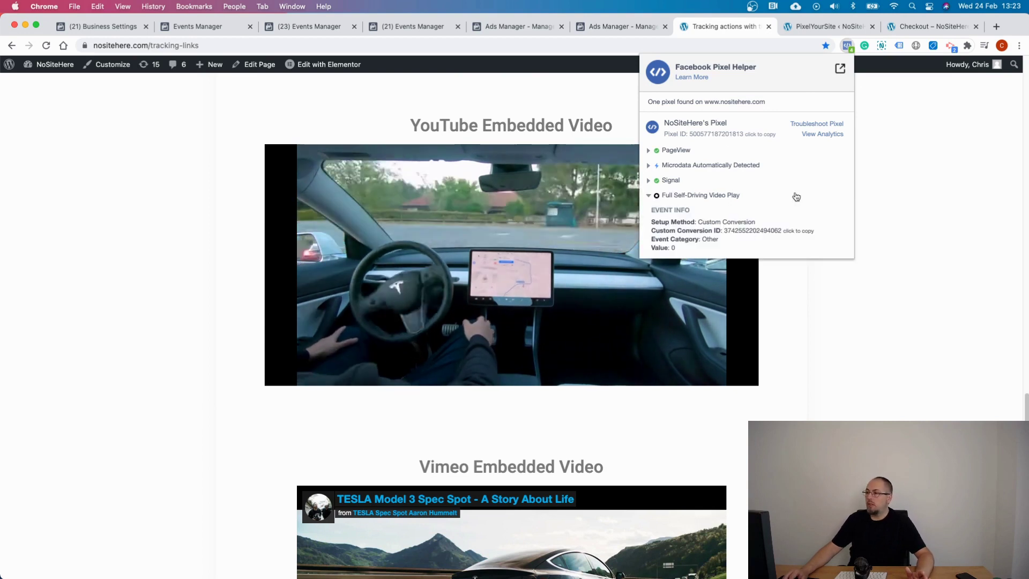
double_click(656, 181)
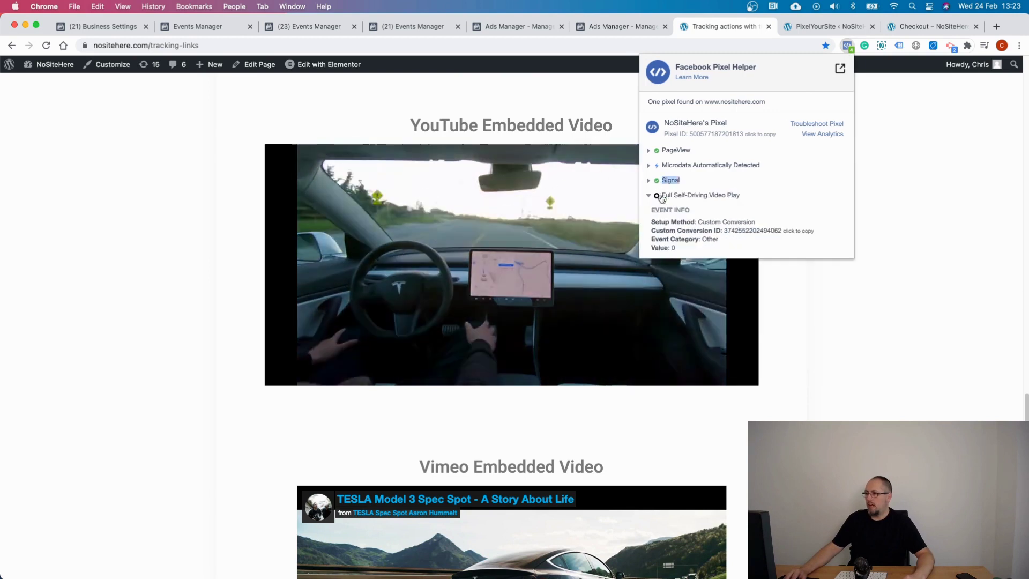
click(650, 195)
click(1013, 169)
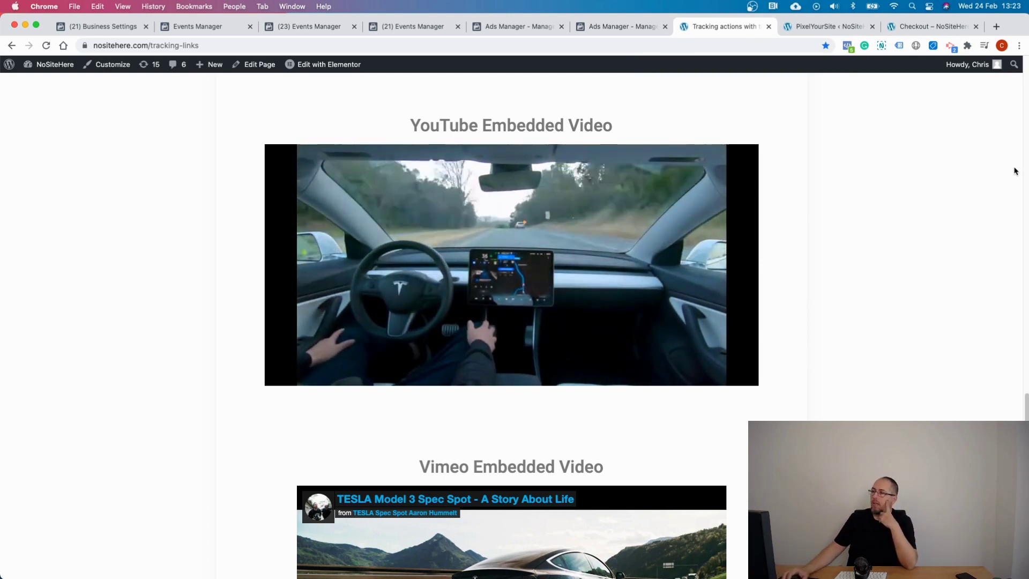
Review the new conversion's details, then open nositehere.com's Edit Web Event Configurations editor.
click(98, 31)
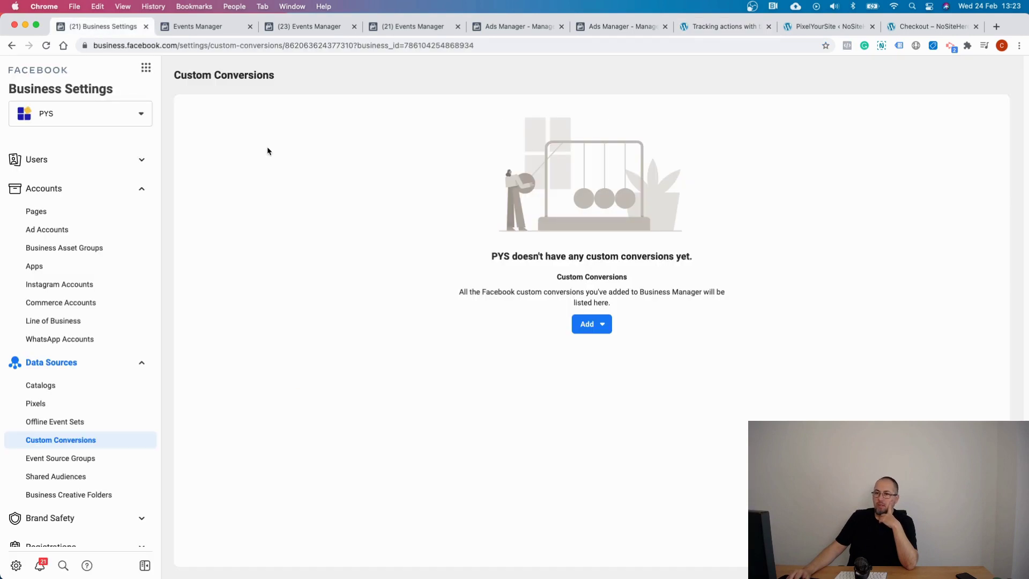
click(193, 28)
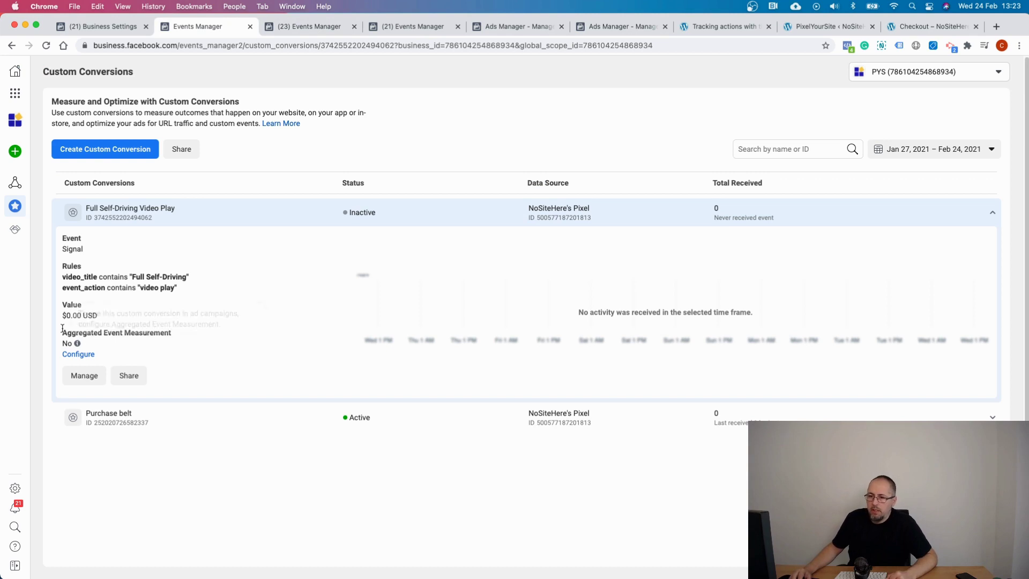
click(214, 215)
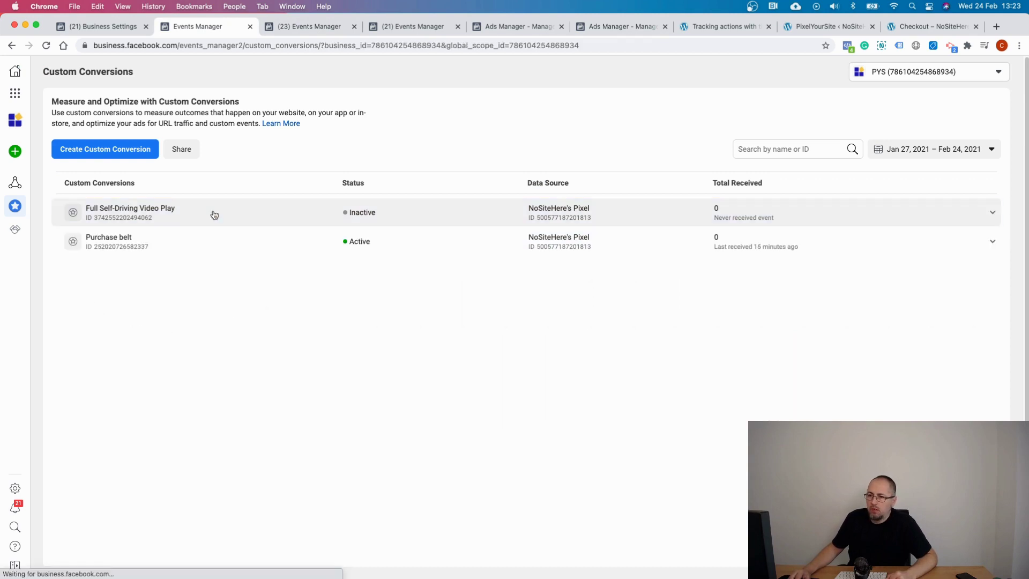
click(213, 214)
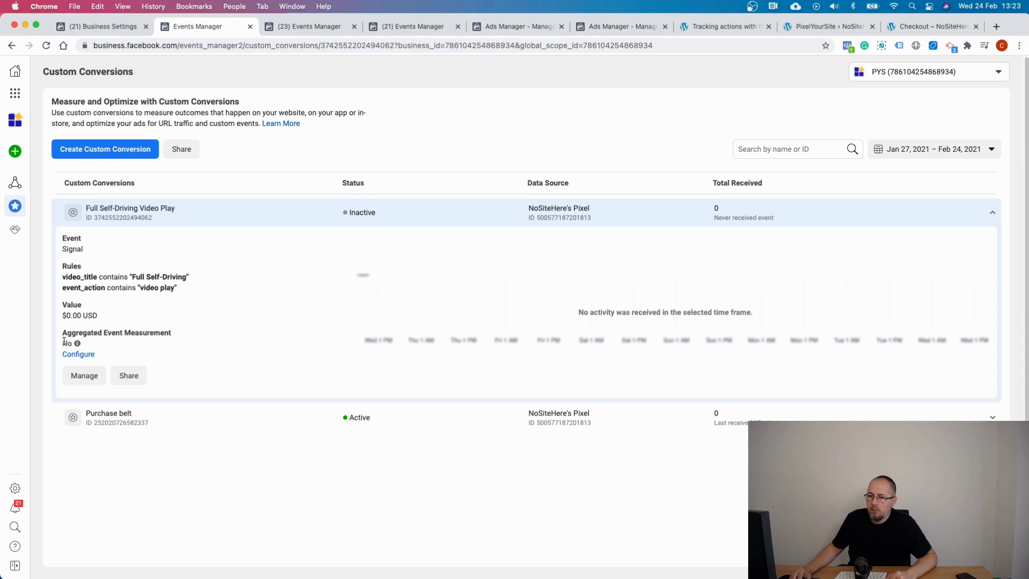
click(328, 30)
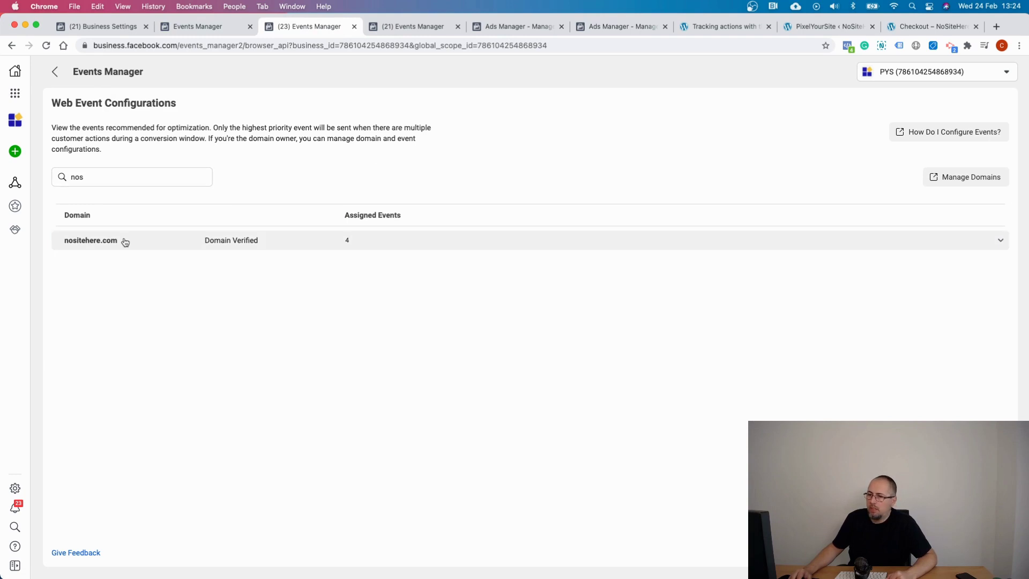
click(444, 236)
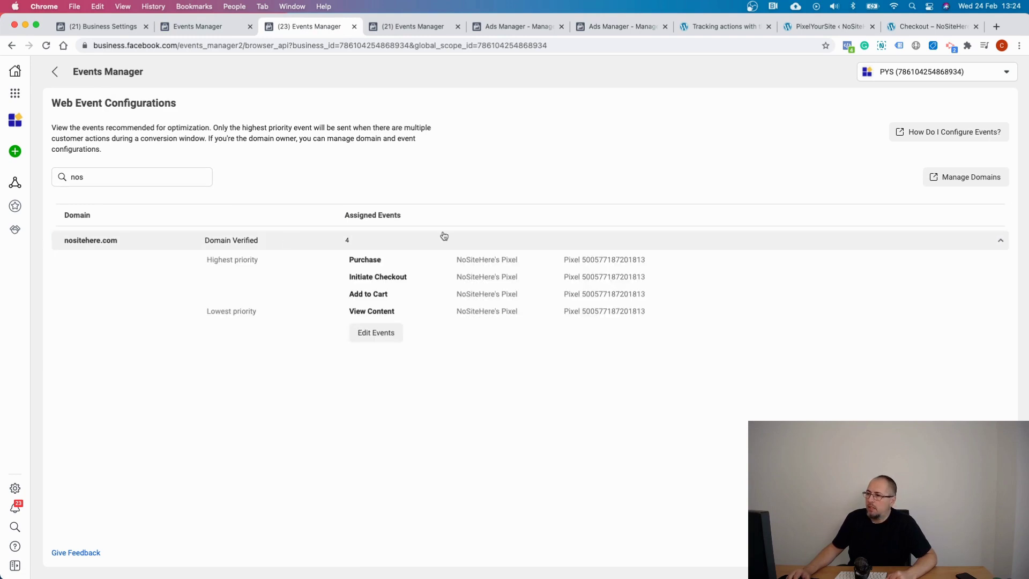
click(418, 28)
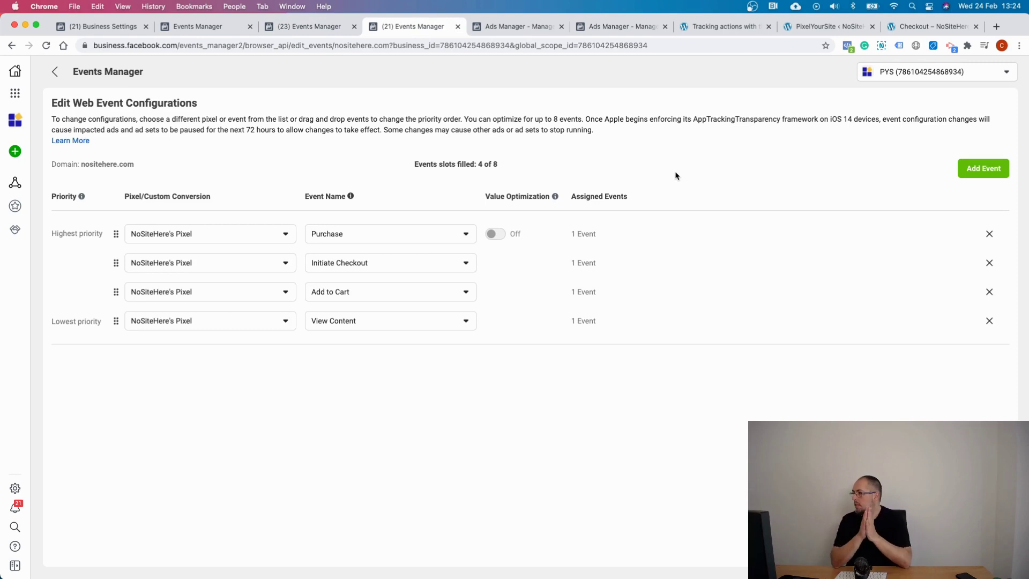
Add a fifth event slot for nositehere.com, leaving it empty since no custom conversion is listed.
click(45, 46)
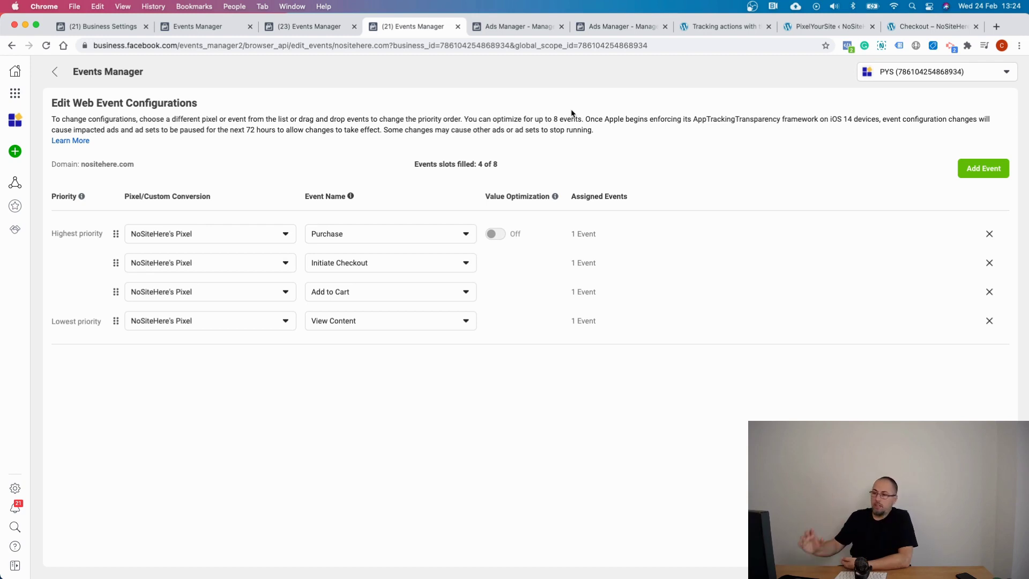
click(962, 173)
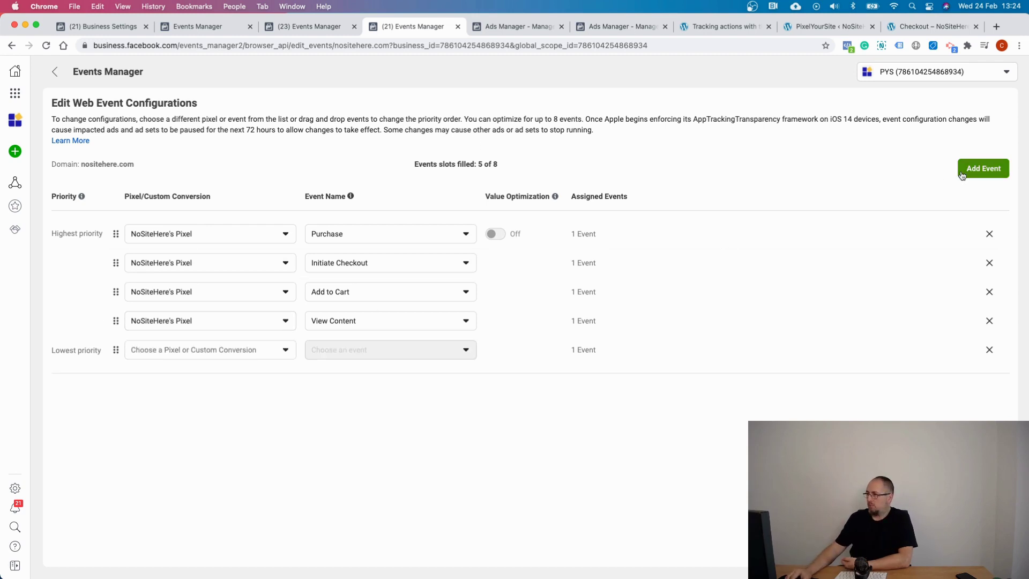
click(238, 352)
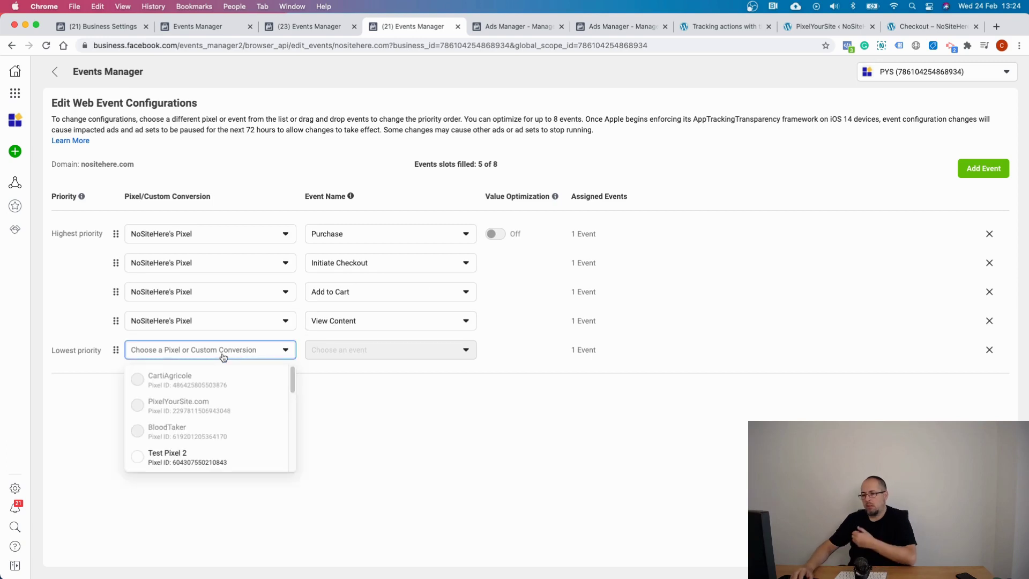
scroll(269, 404, down, 5)
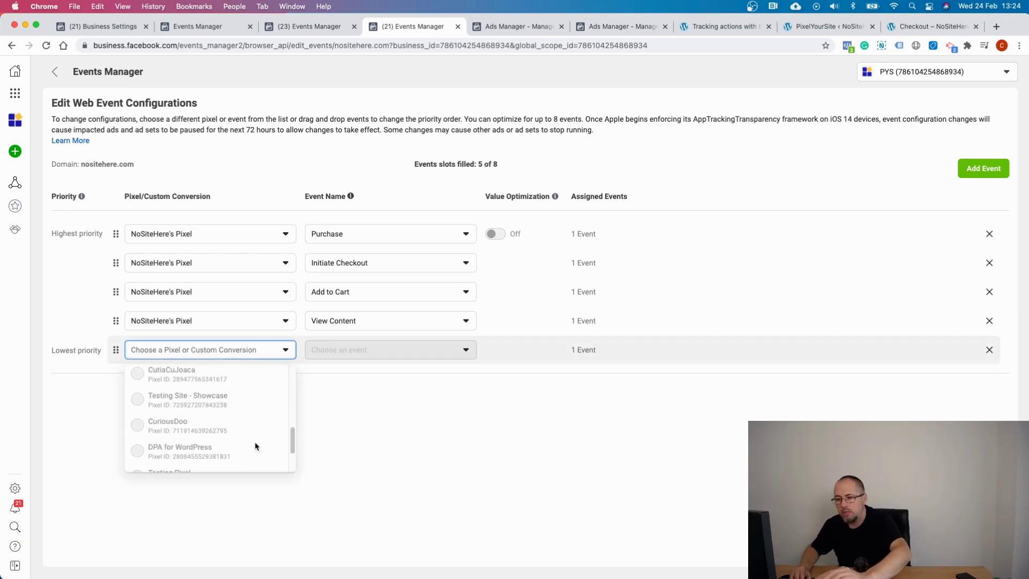
scroll(255, 446, down, 3)
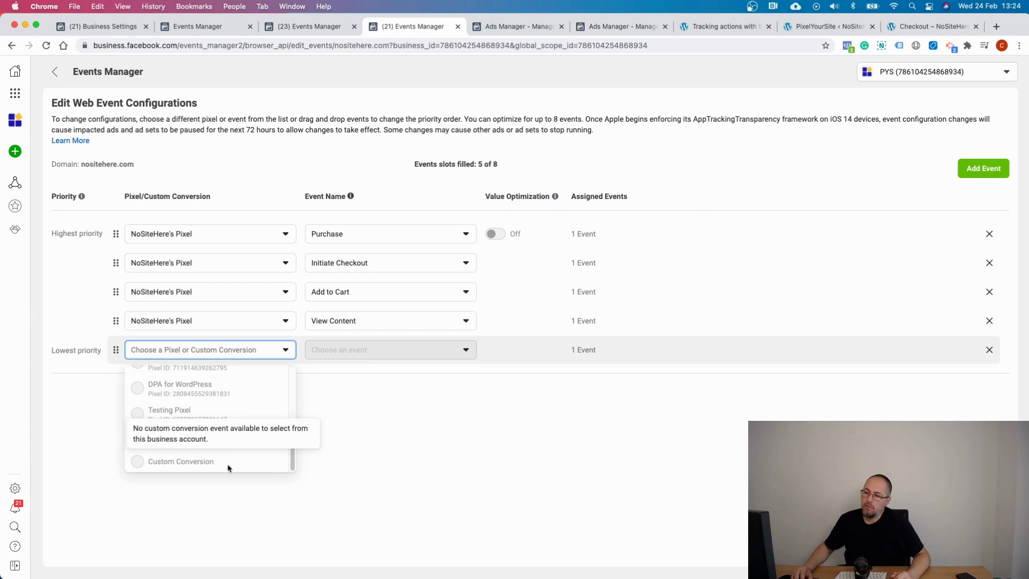
click(491, 457)
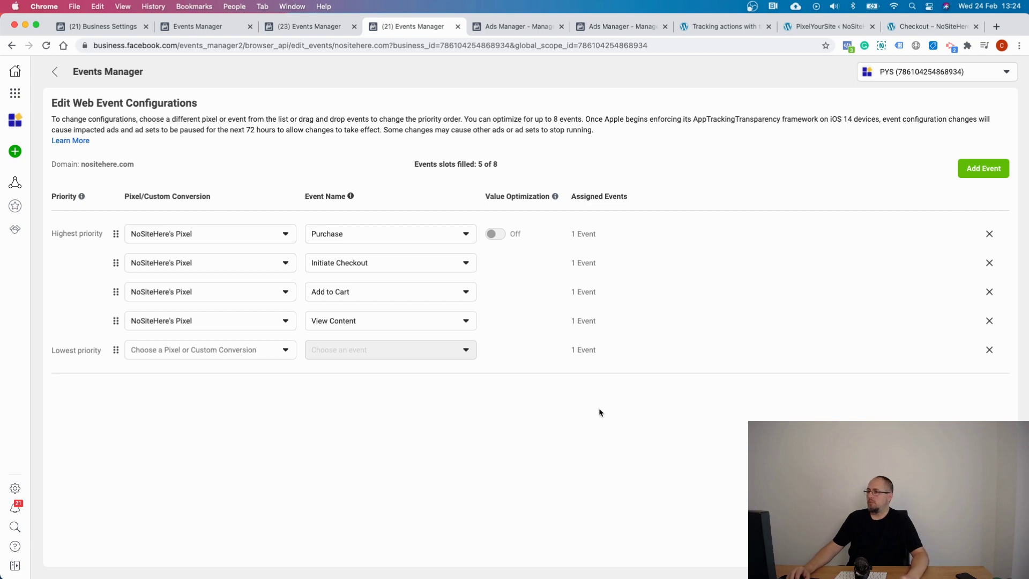
click(528, 31)
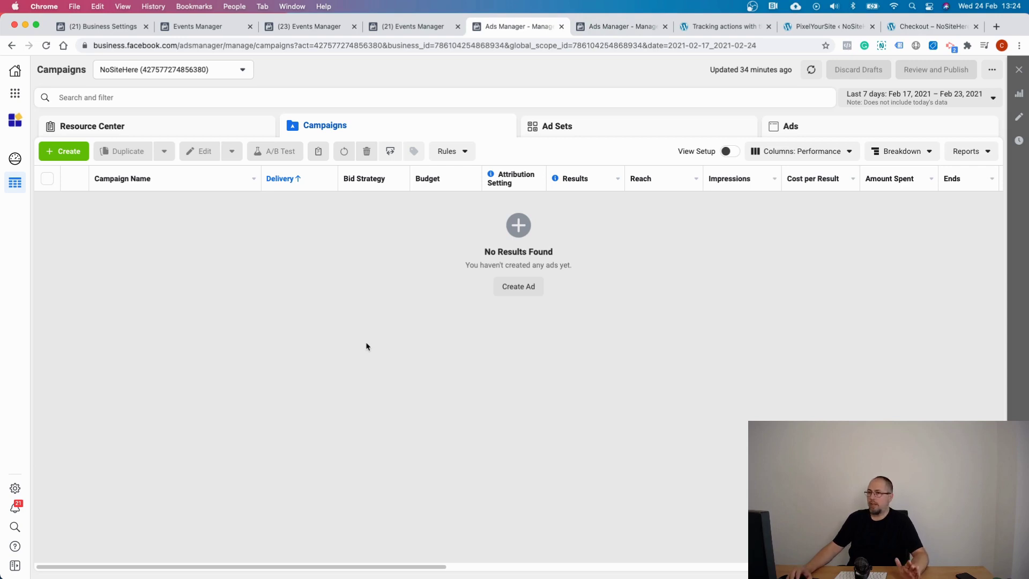
Create a draft campaign with the Conversions objective and open its ad set settings.
click(54, 153)
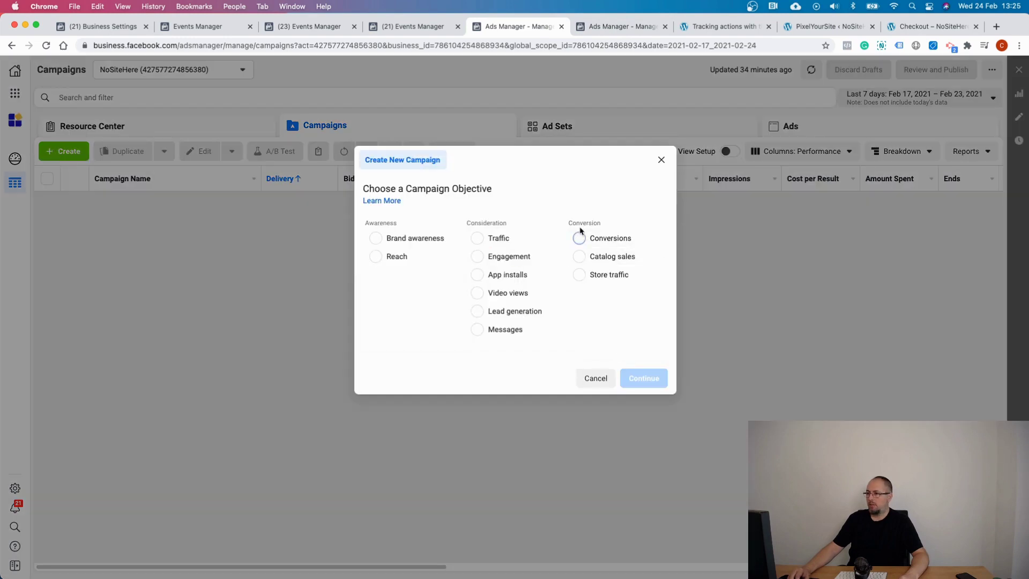
click(579, 237)
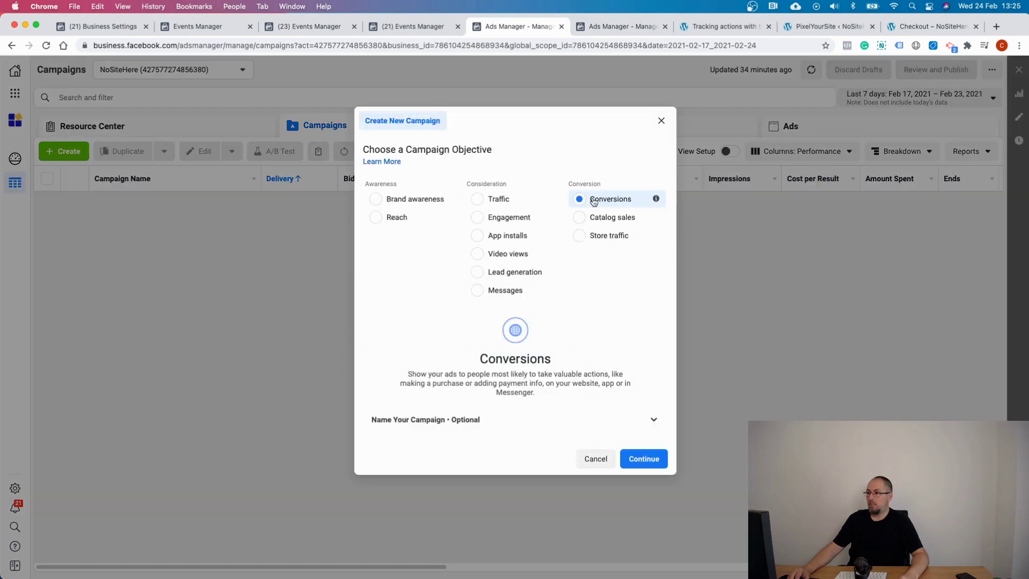
click(639, 465)
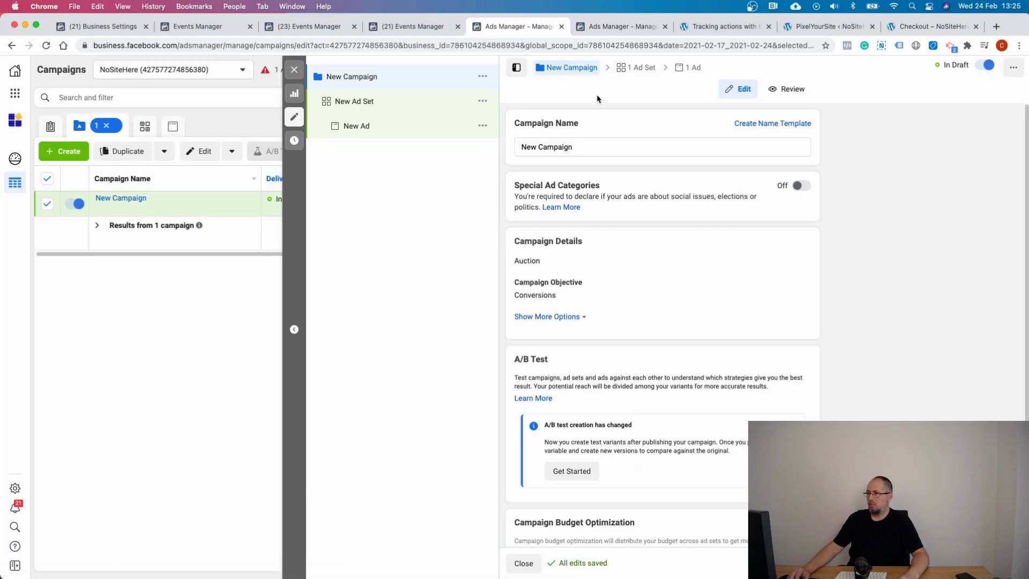
click(638, 68)
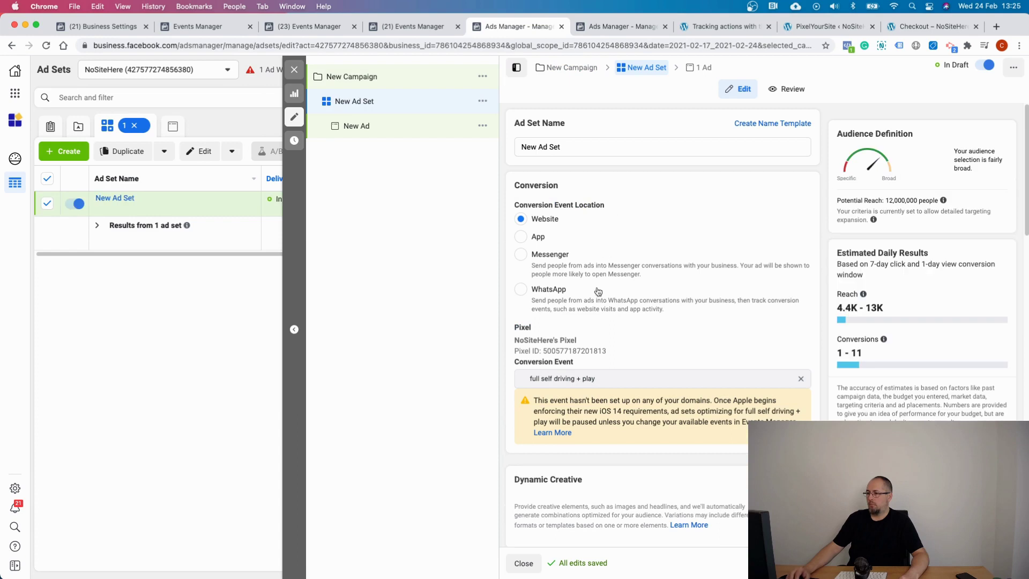
scroll(599, 292, down, 2)
scroll(597, 288, up, 2)
scroll(638, 292, down, 3)
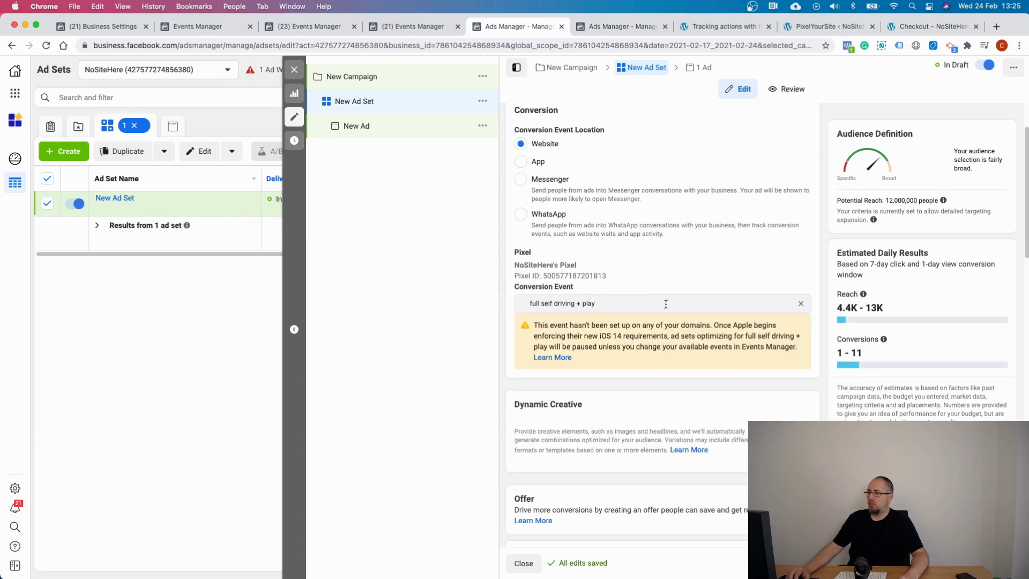
Set the ad set's conversion event to Full Self-Driving Video Play.
click(803, 304)
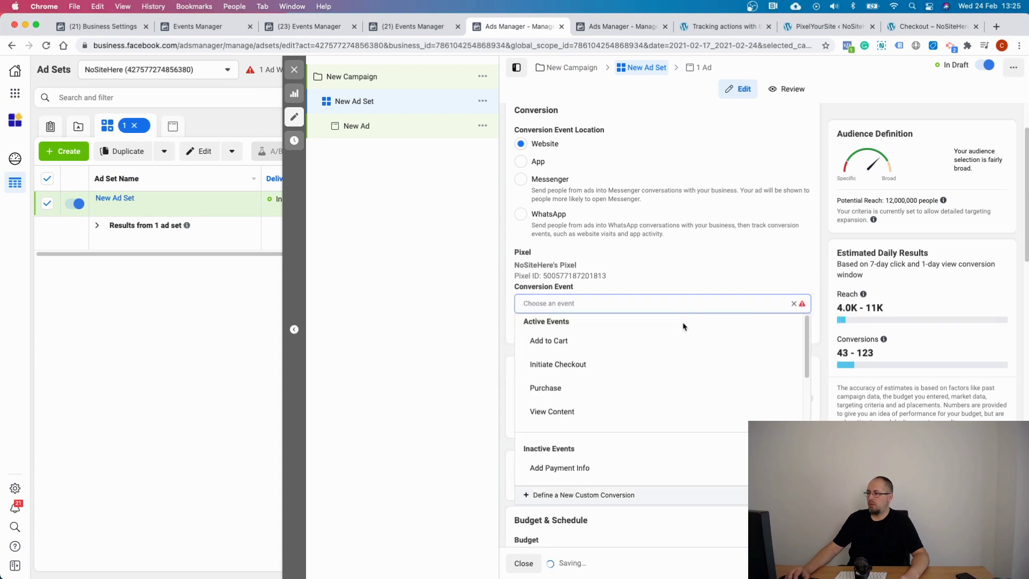
scroll(681, 323, down, 5)
scroll(656, 344, down, 2)
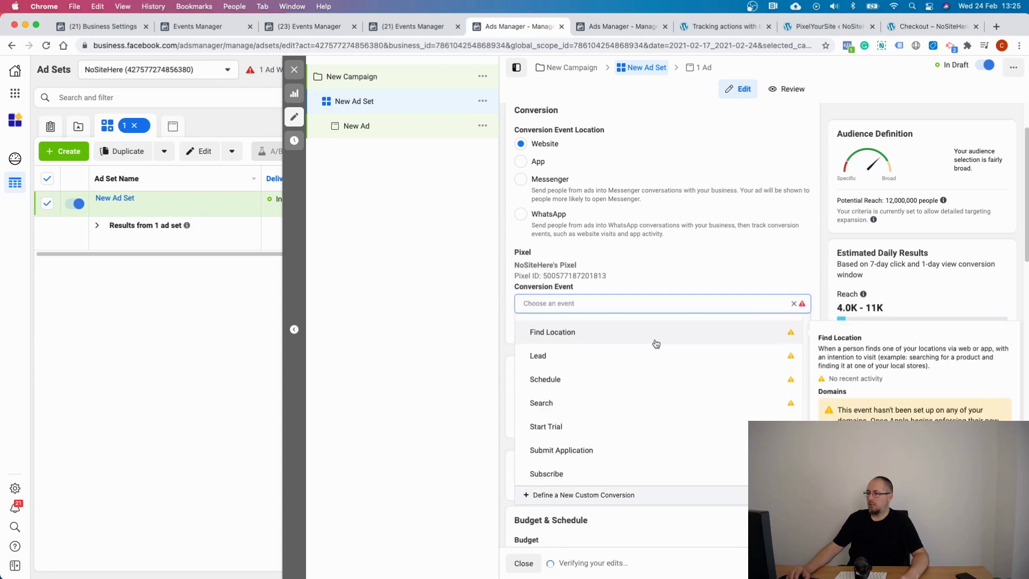
scroll(660, 340, up, 10)
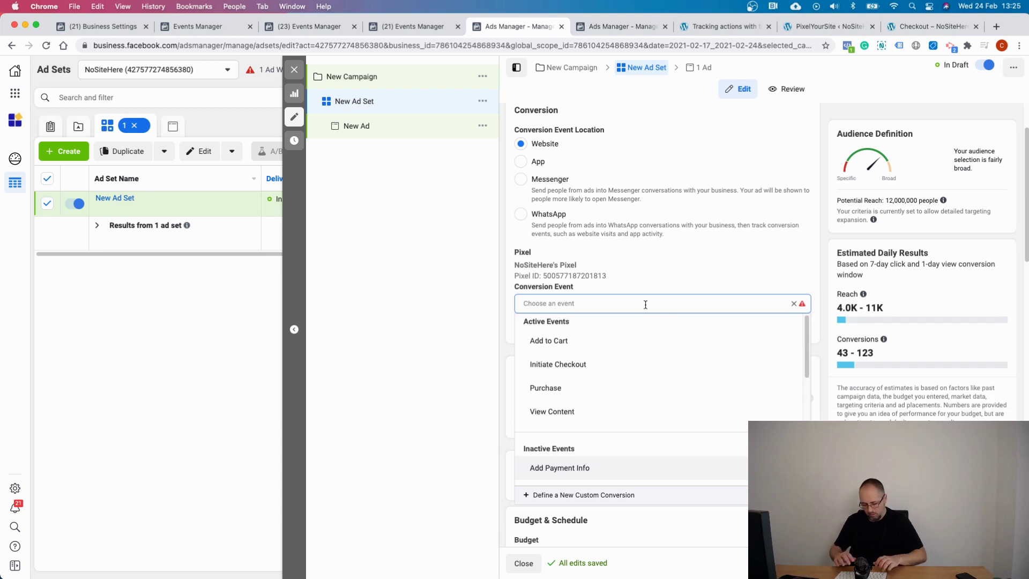
text(full)
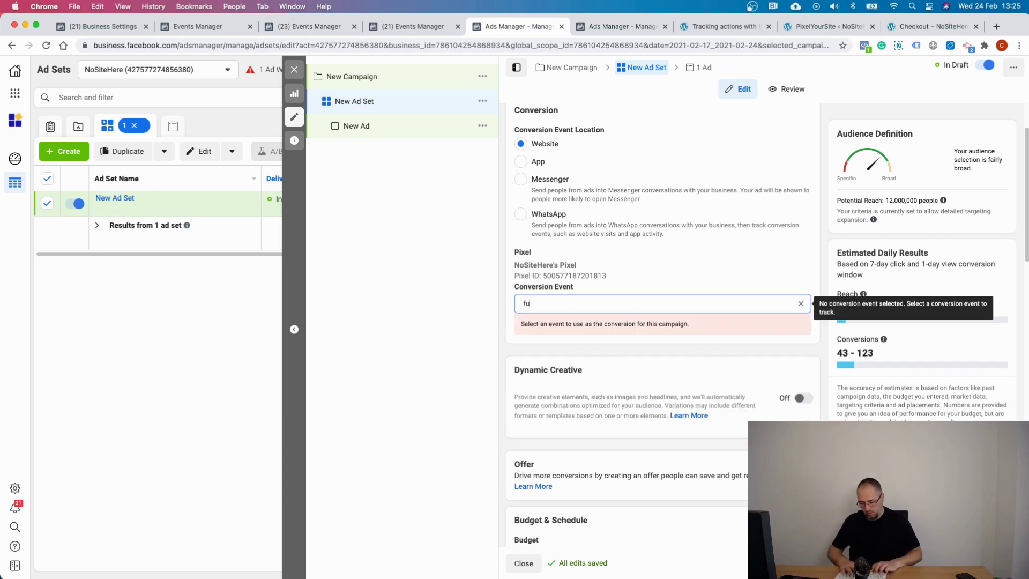
click(653, 288)
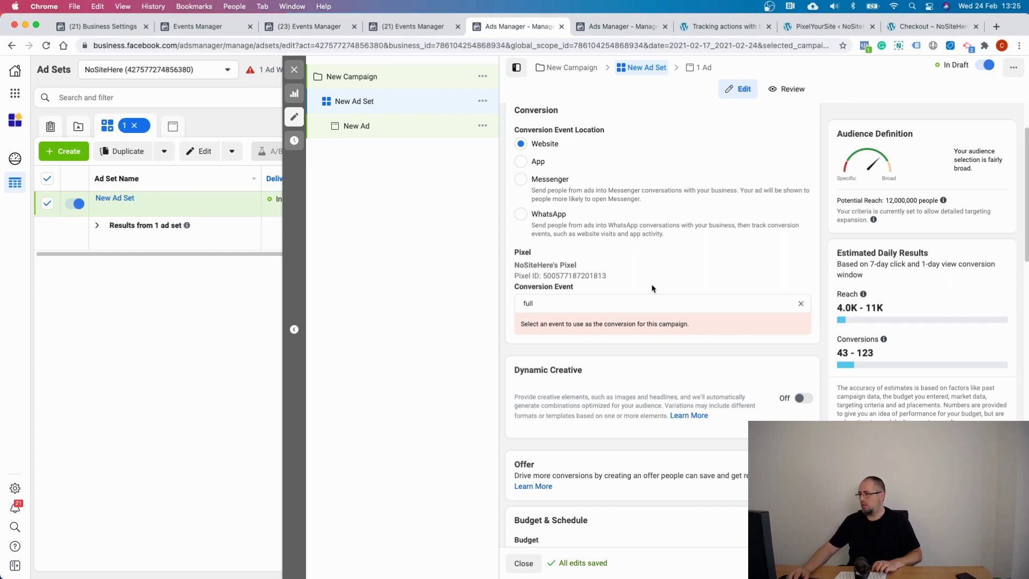
click(801, 304)
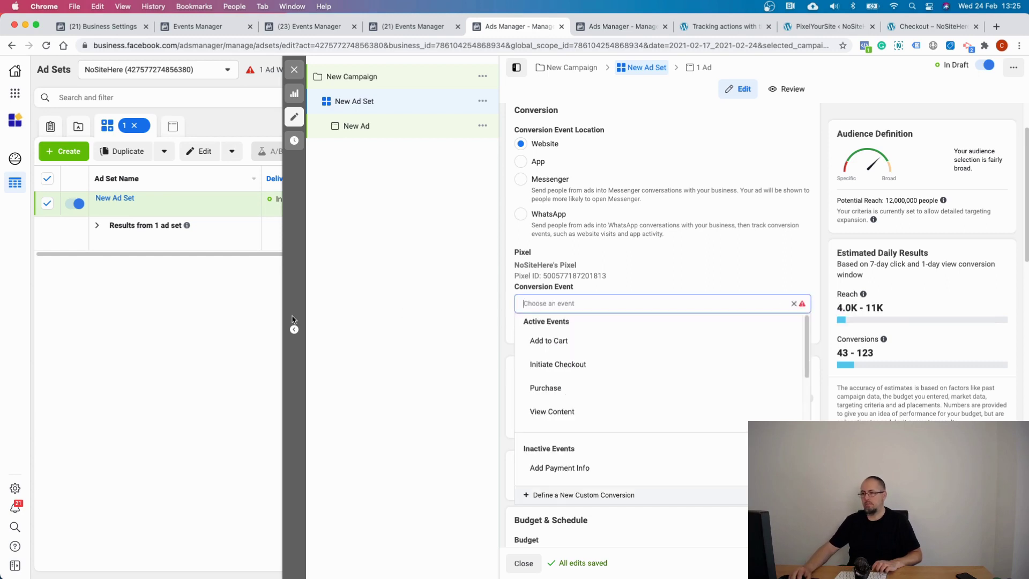
click(46, 45)
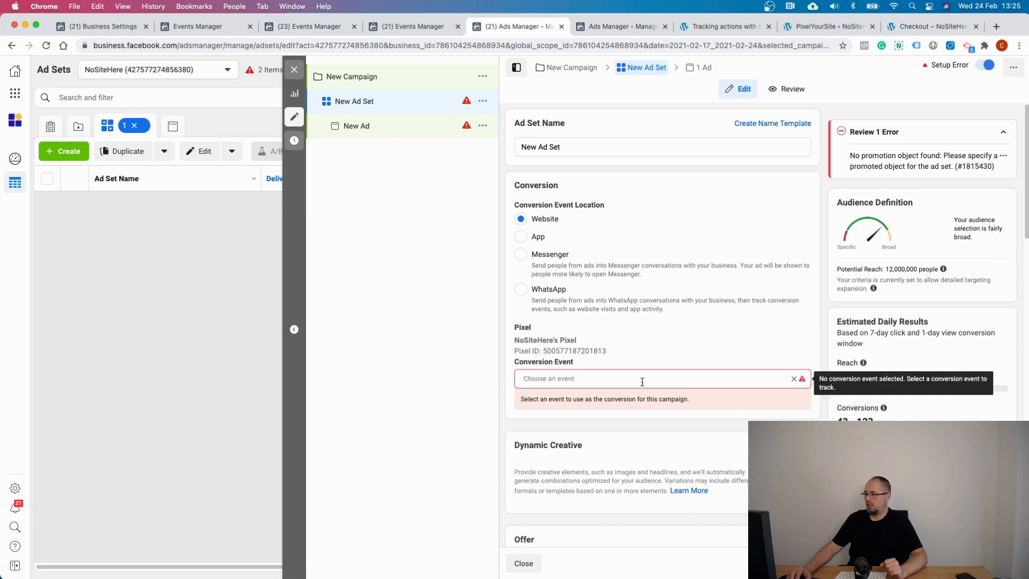
click(642, 382)
click(596, 438)
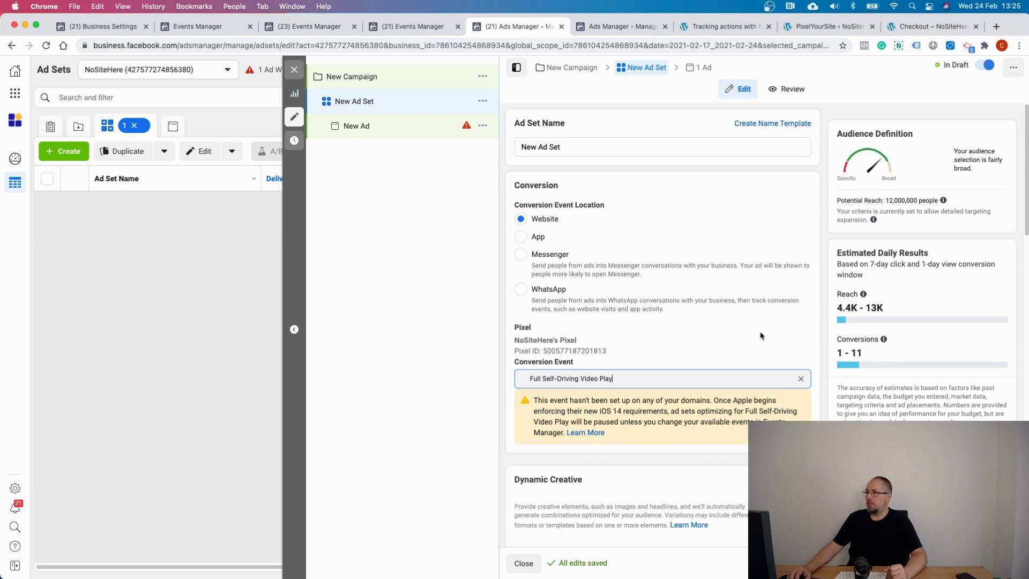
click(430, 31)
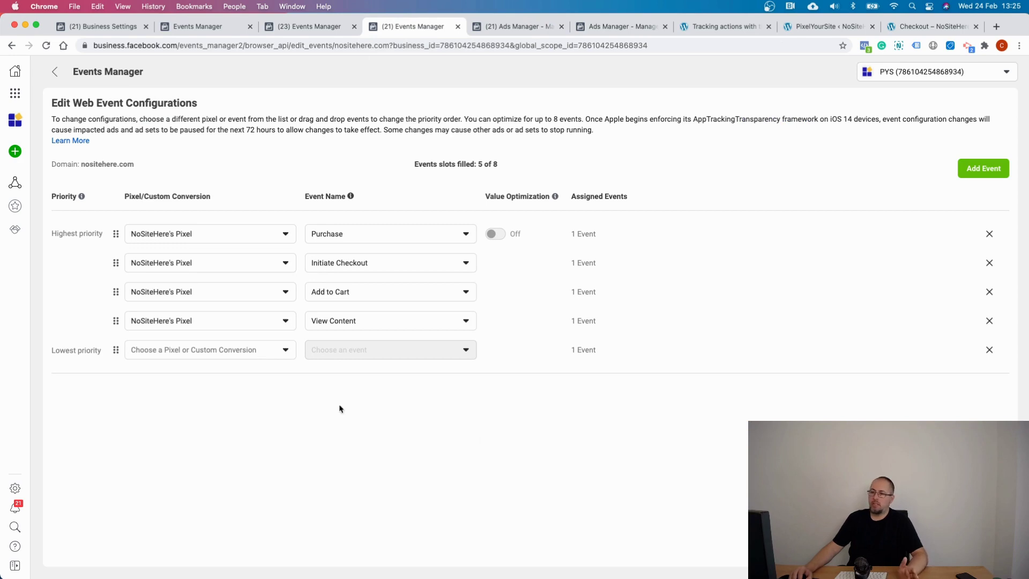
Check the pixel choices for the empty fifth event slot without selecting one.
click(154, 351)
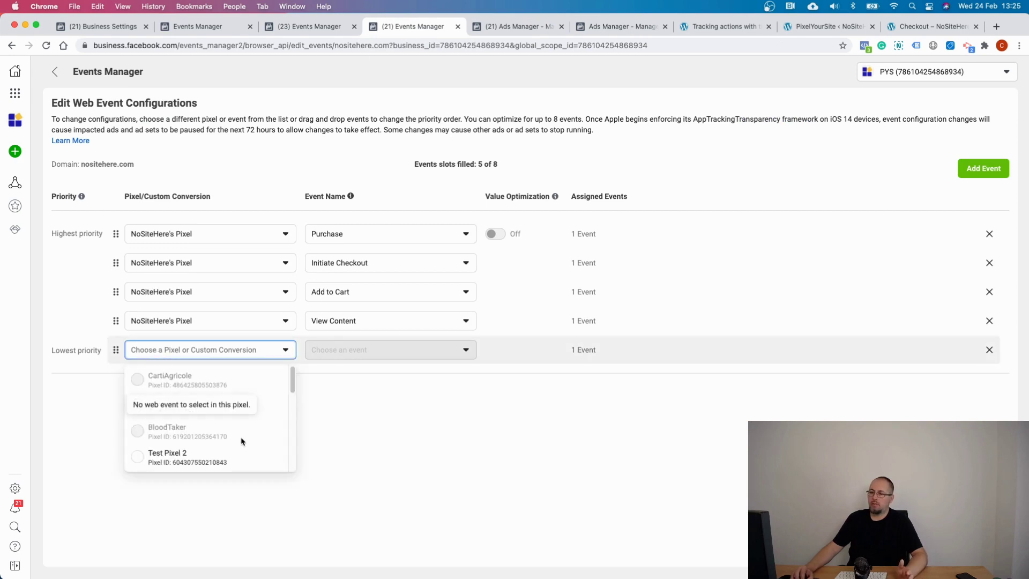
scroll(241, 442, down, 5)
click(478, 422)
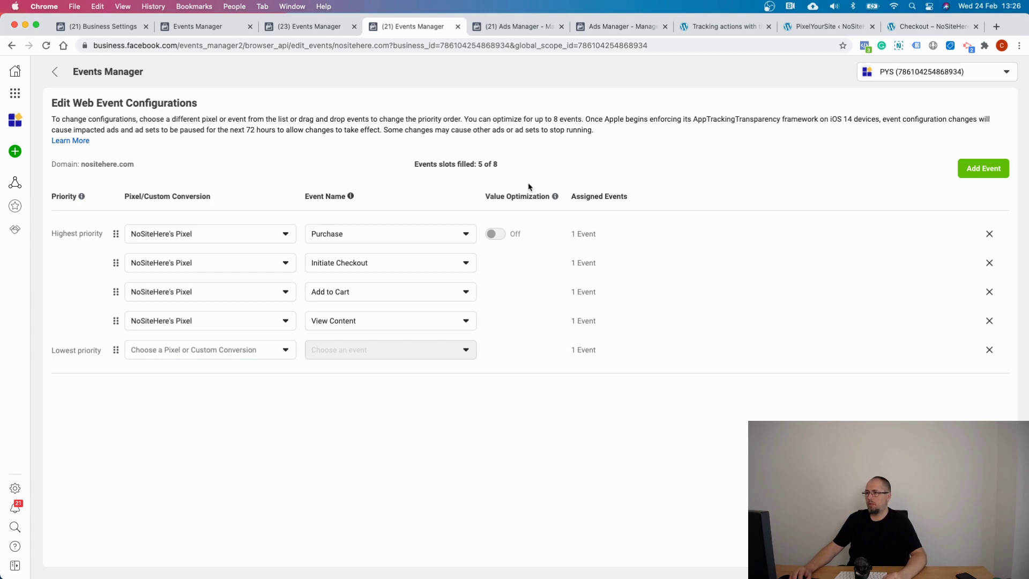
click(497, 32)
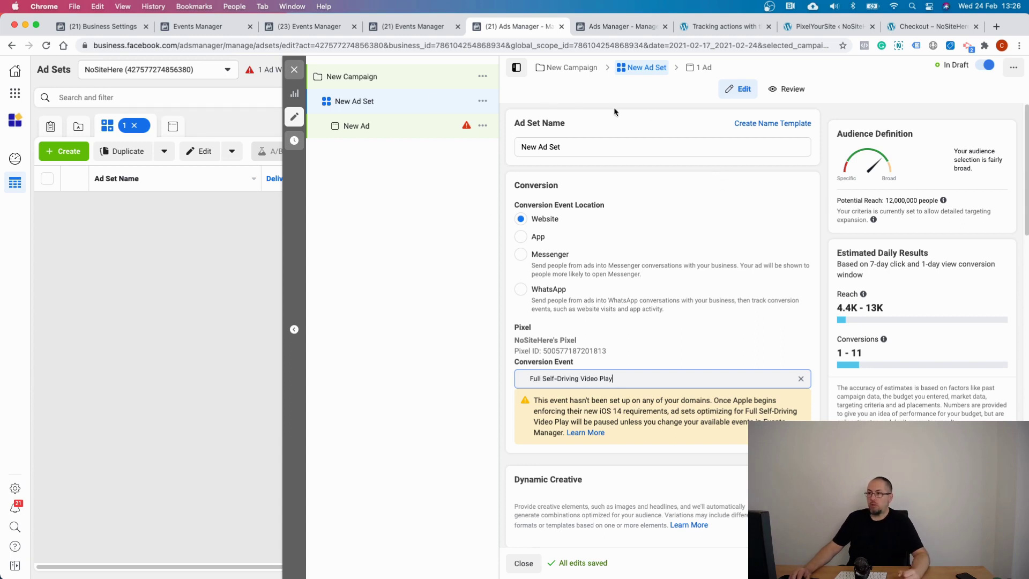
click(643, 383)
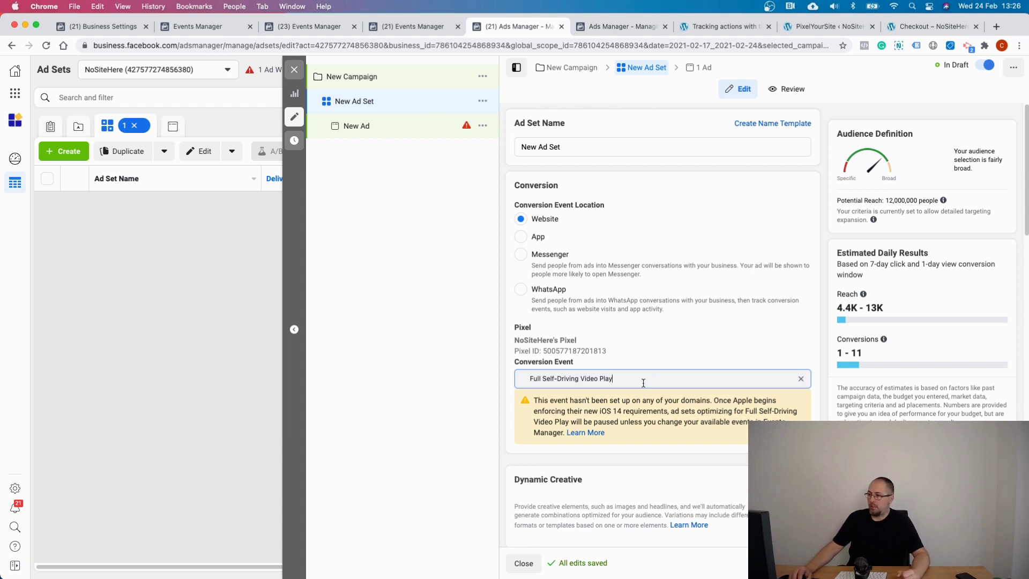
Look for Custom Conversions metrics under Customize Columns, then reload to refresh the list.
click(621, 26)
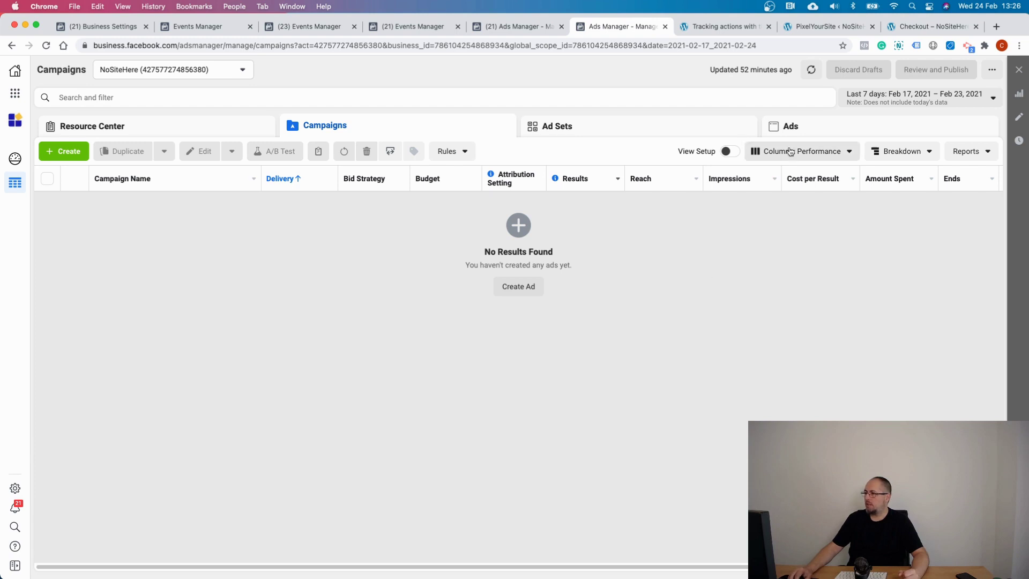
click(758, 152)
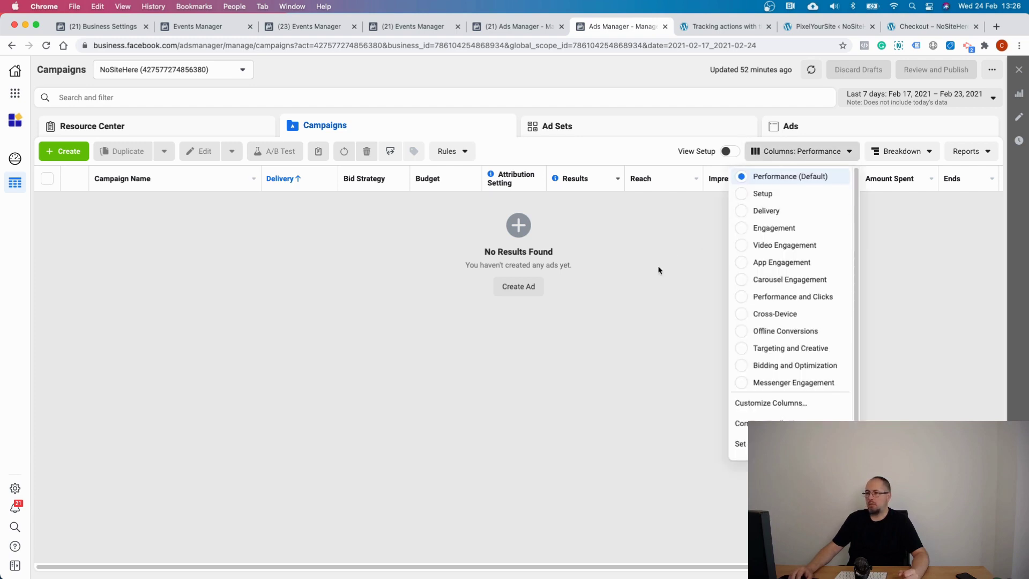
click(768, 408)
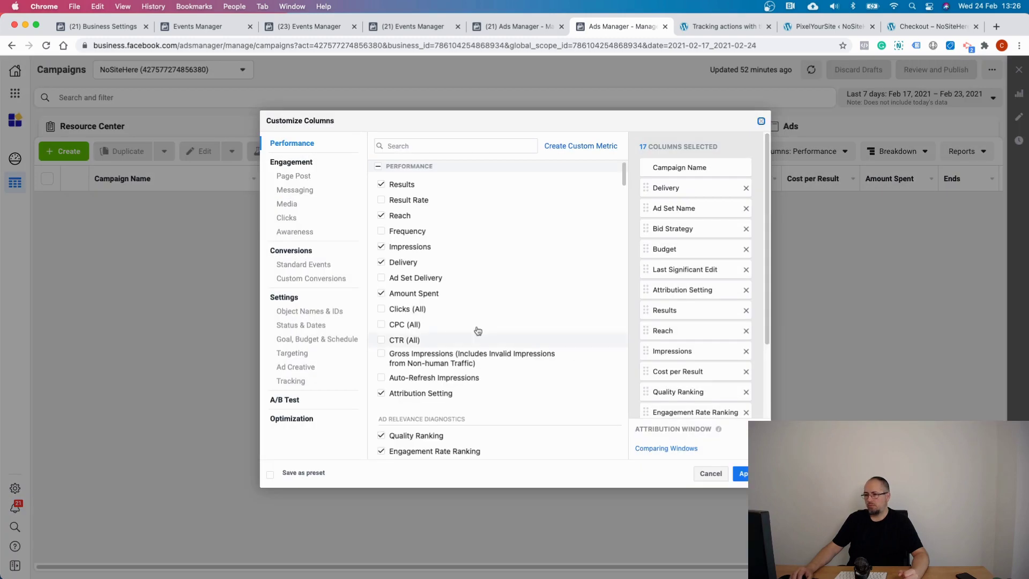
click(283, 280)
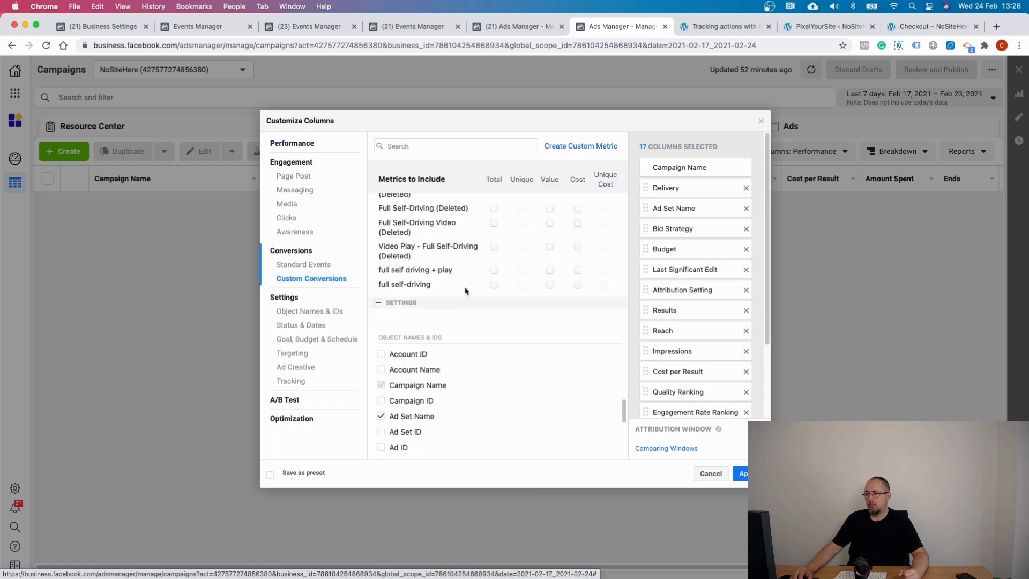
scroll(452, 269, down, 2)
scroll(452, 270, up, 3)
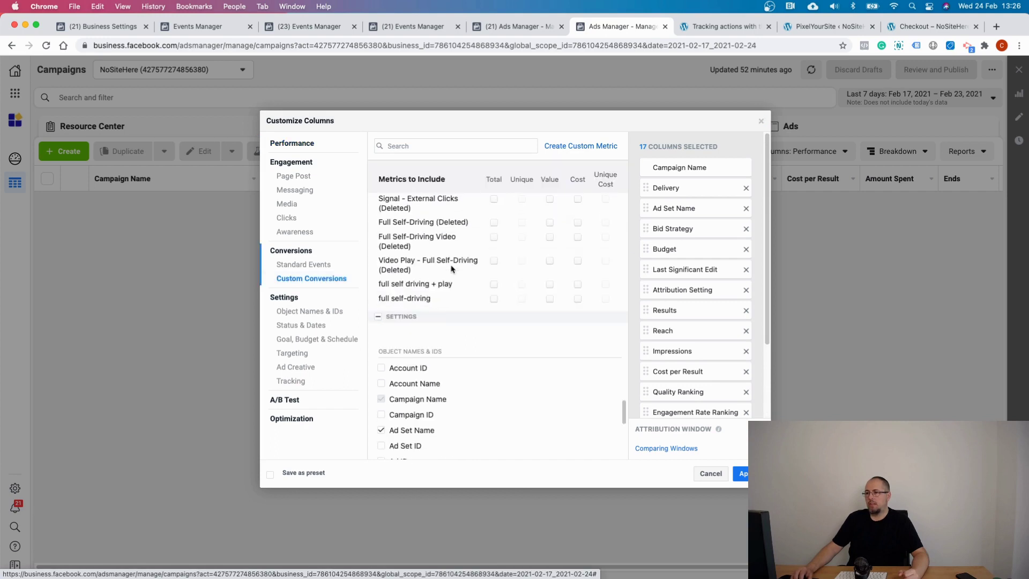
scroll(452, 269, up, 2)
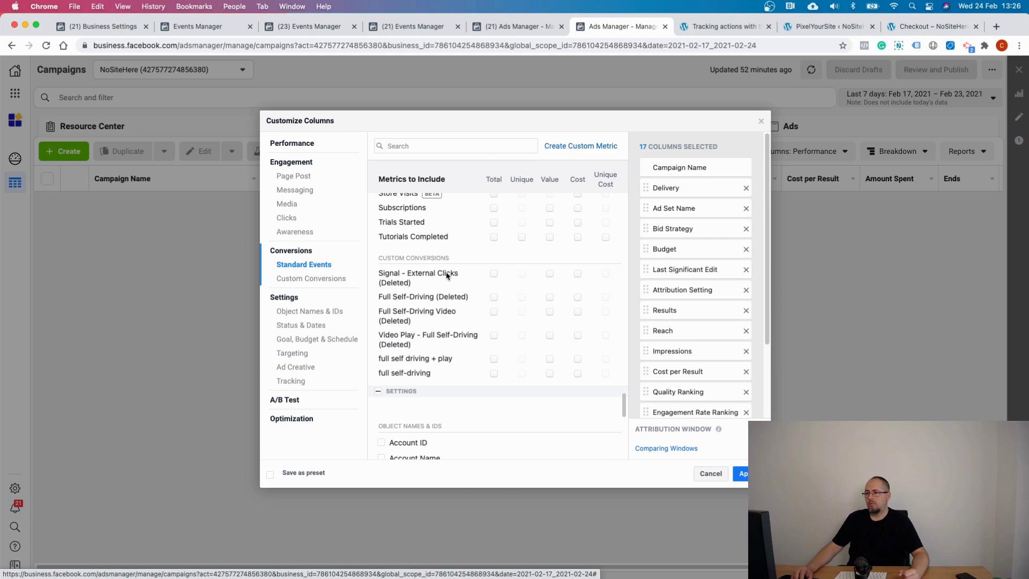
scroll(448, 276, down, 1)
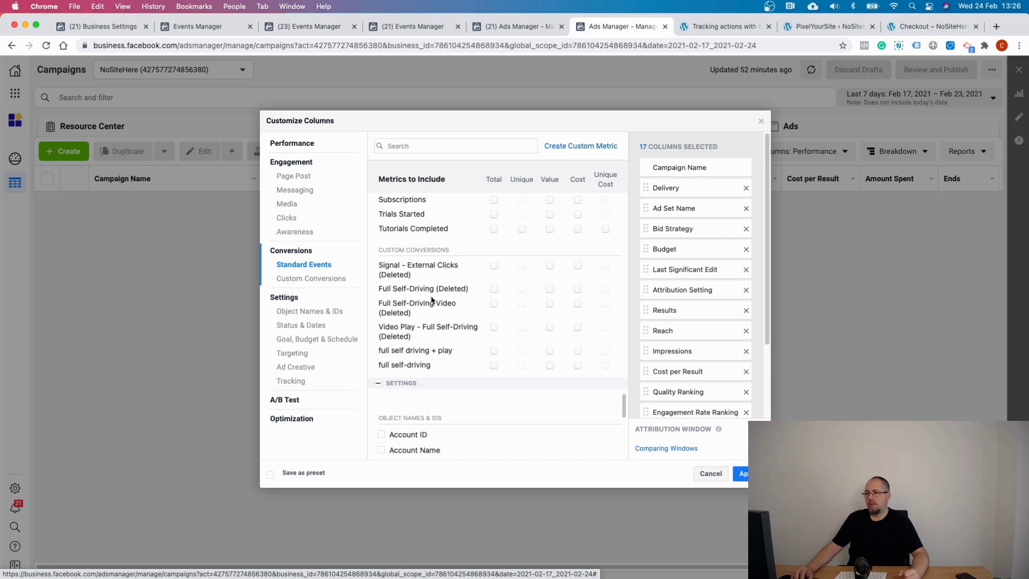
click(47, 45)
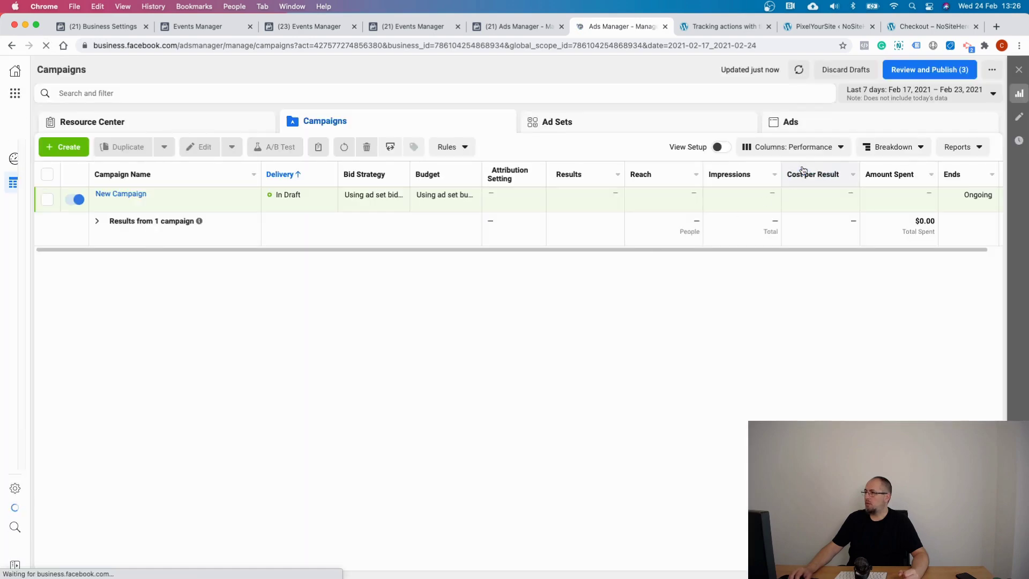
Add the Full Self-Driving Video Play Total column, move it to the front, and apply.
click(756, 153)
click(750, 395)
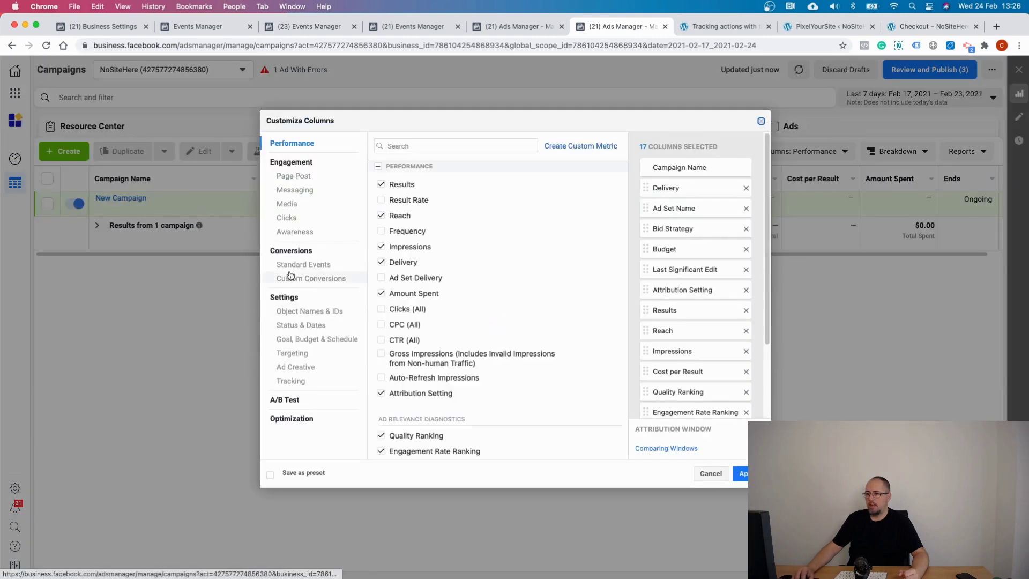
click(292, 278)
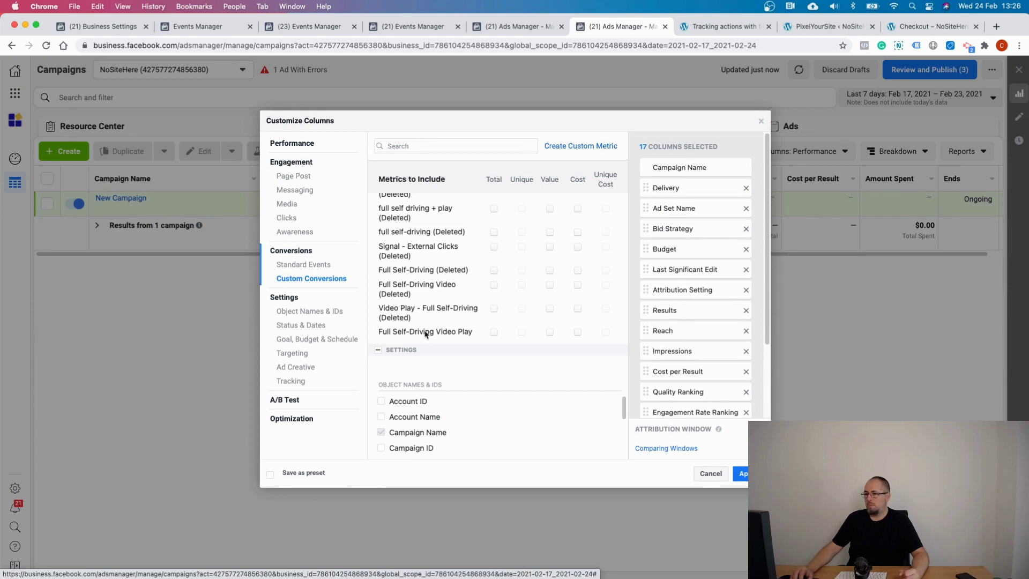
click(494, 333)
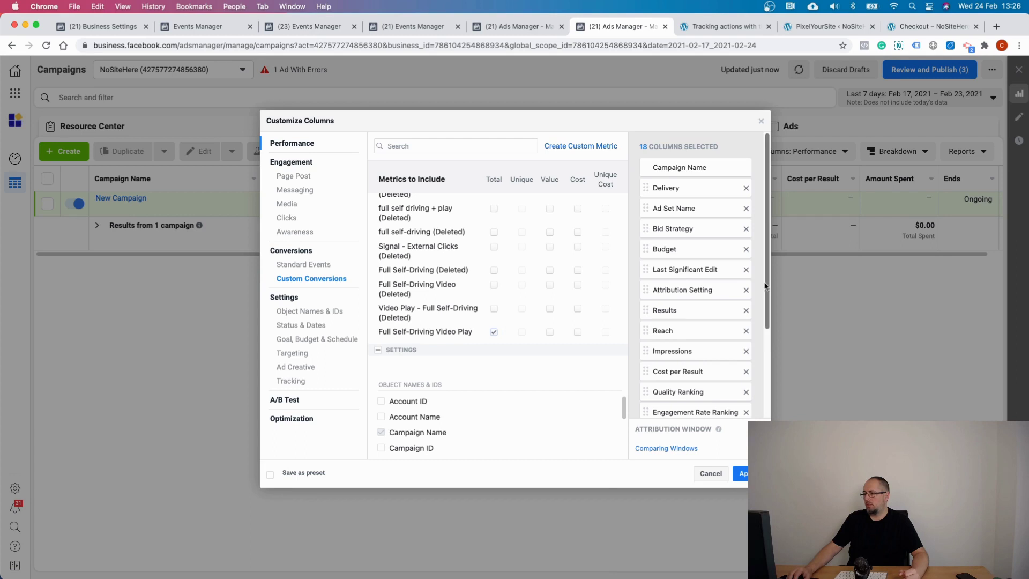
scroll(767, 300, down, 1)
drag(699, 394, 697, 194)
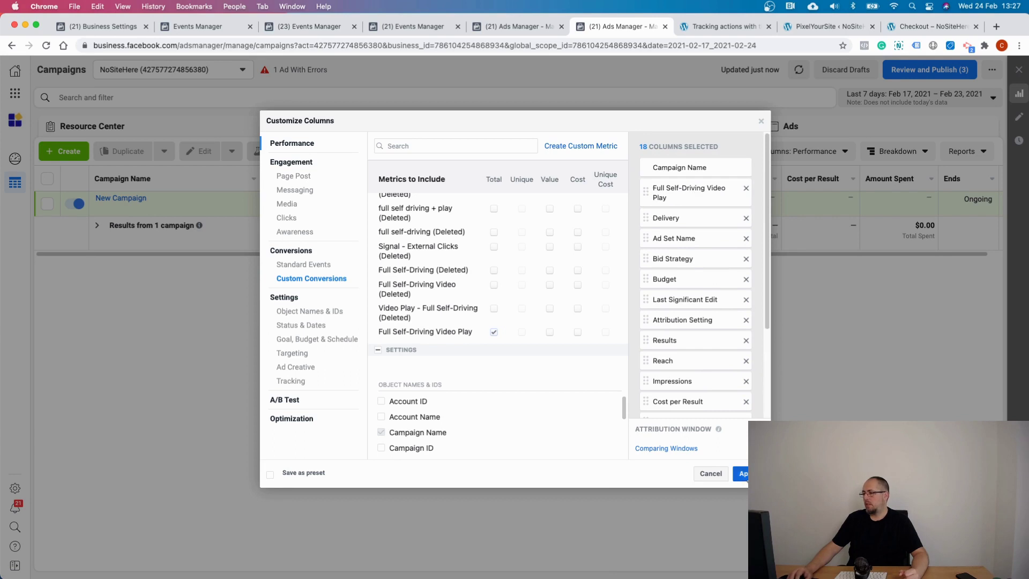
click(741, 474)
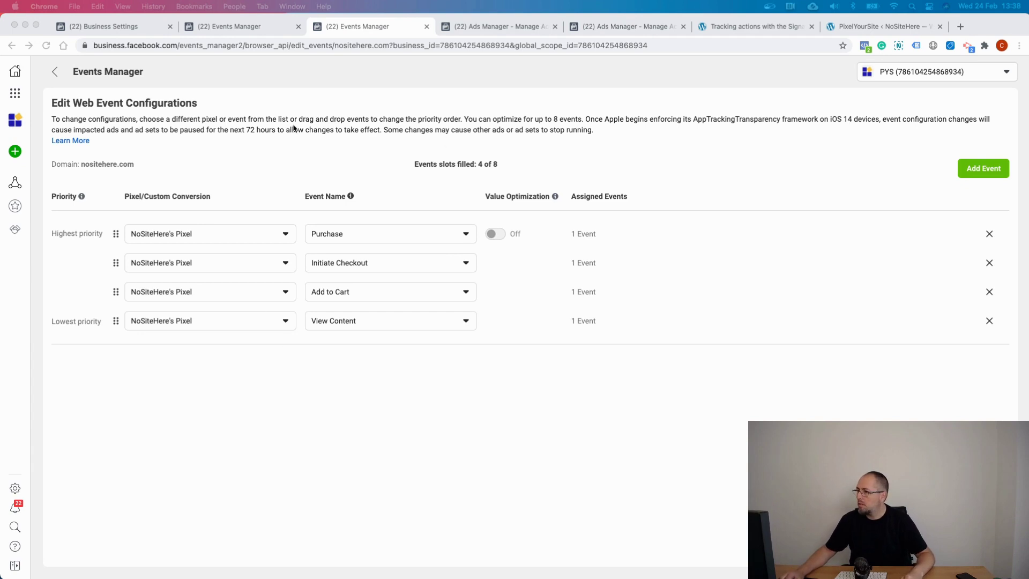
Add Full Self-Driving Video Play as nositehere.com's fifth event slot and apply the configuration.
click(46, 46)
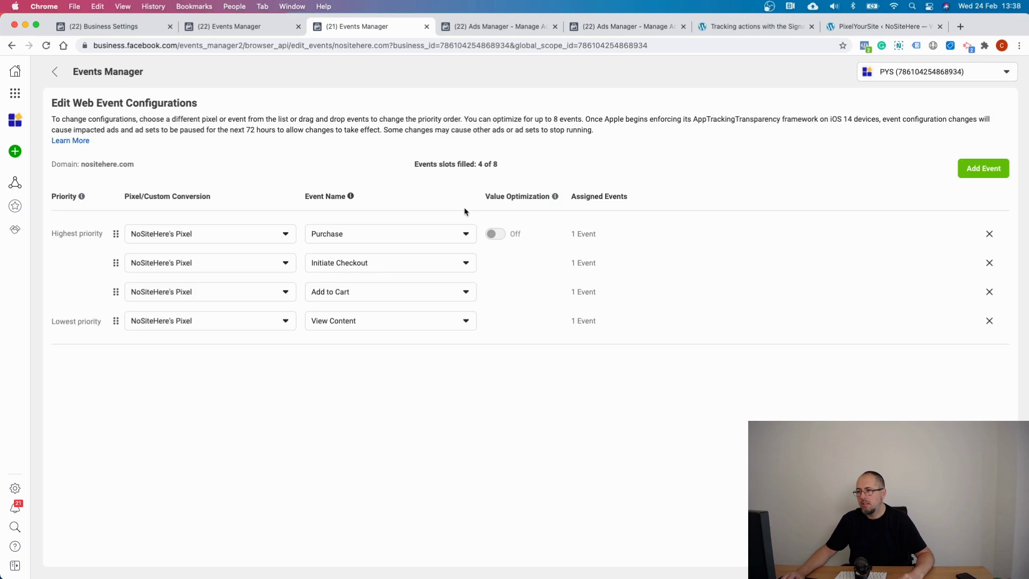
click(979, 169)
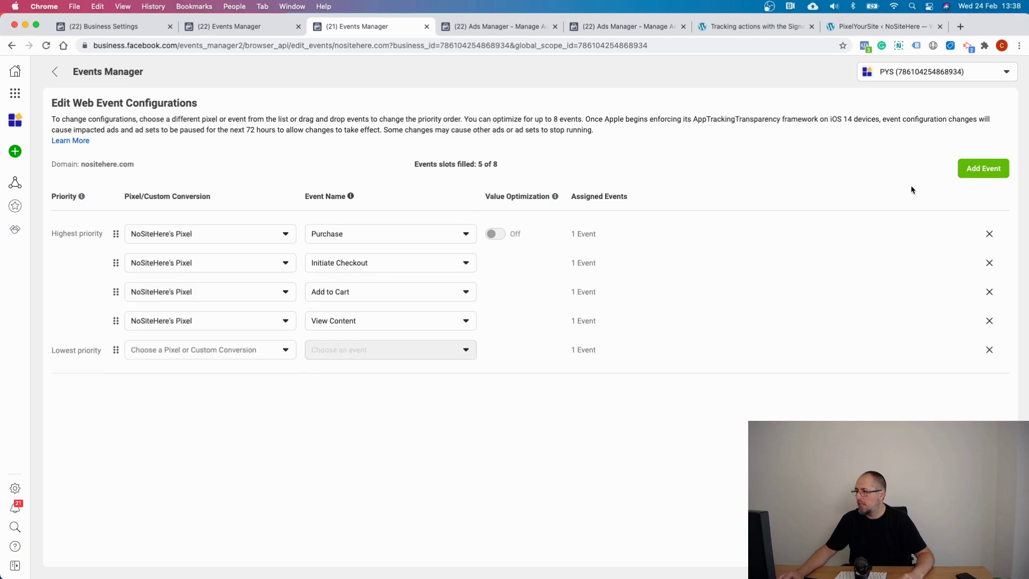
click(223, 349)
scroll(237, 442, down, 3)
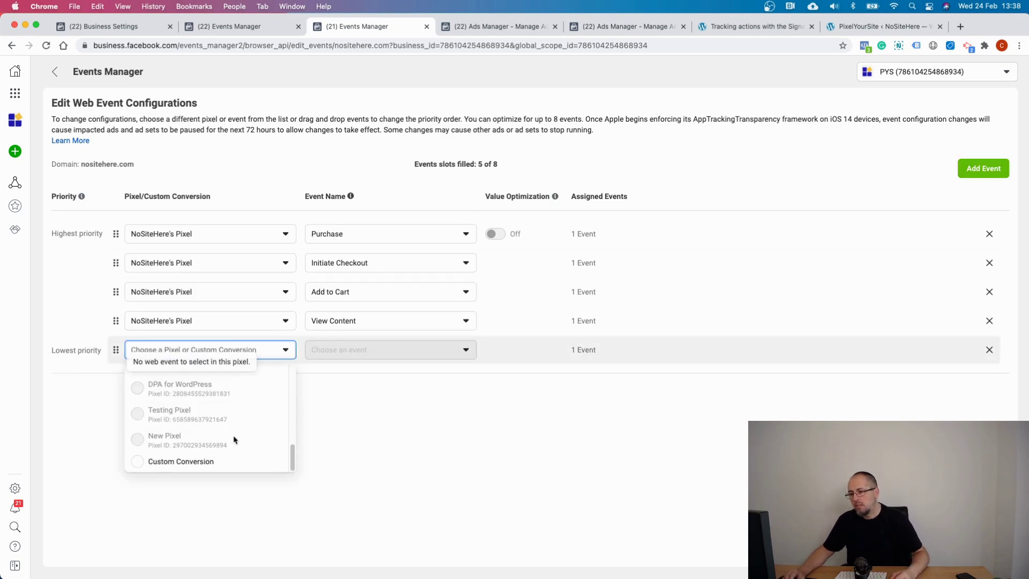
click(254, 464)
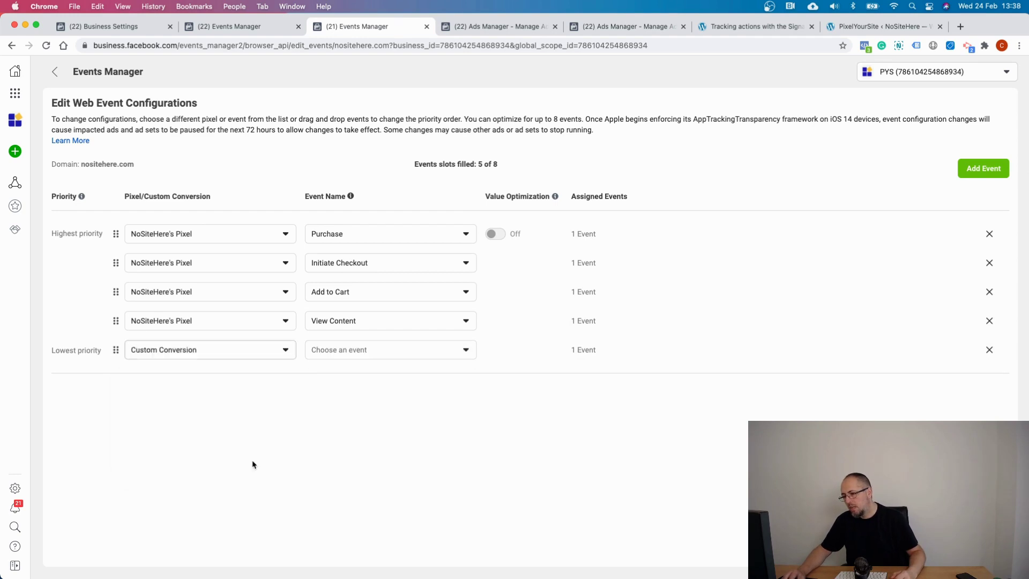
click(380, 351)
click(380, 381)
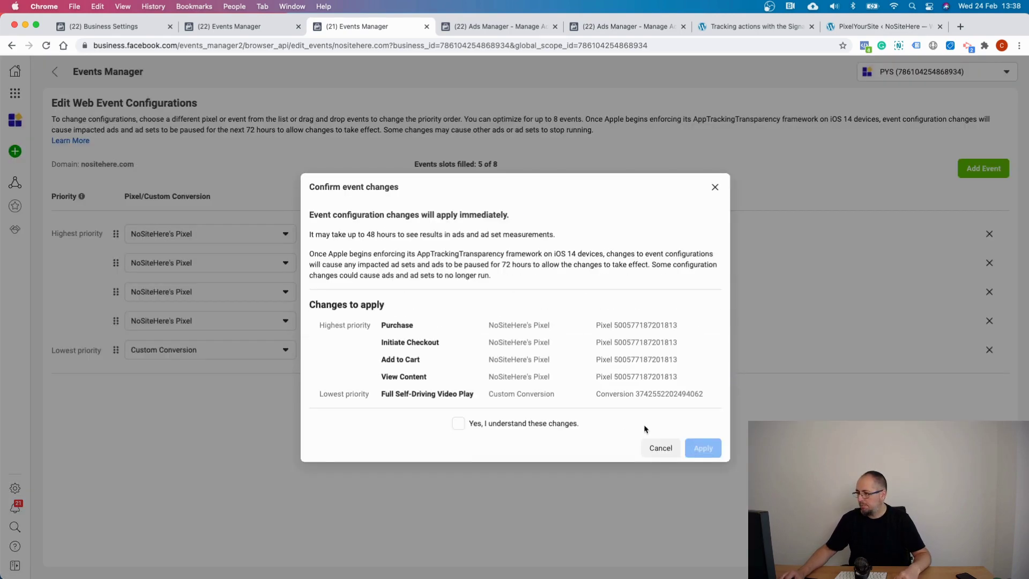
click(459, 424)
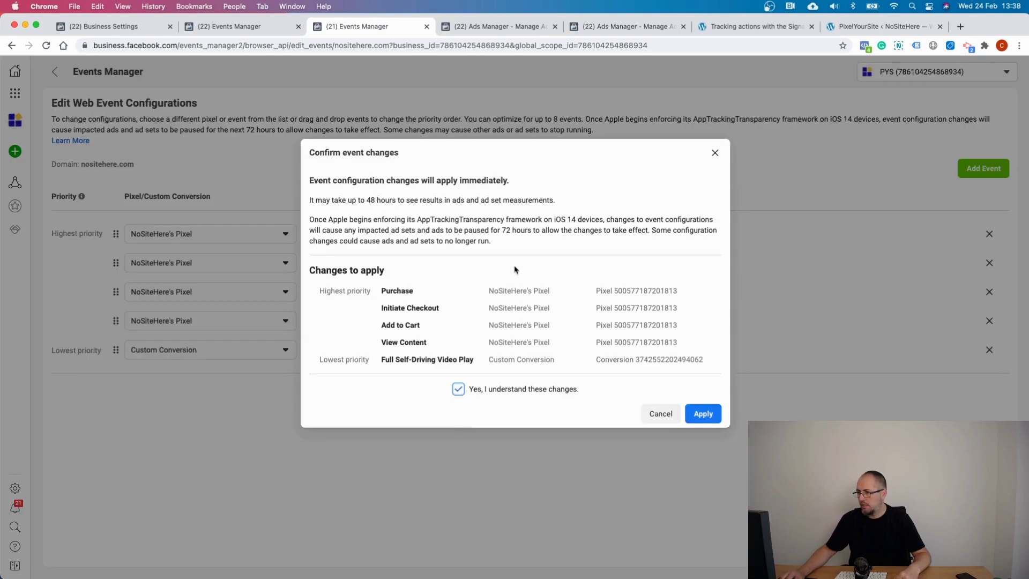
click(704, 415)
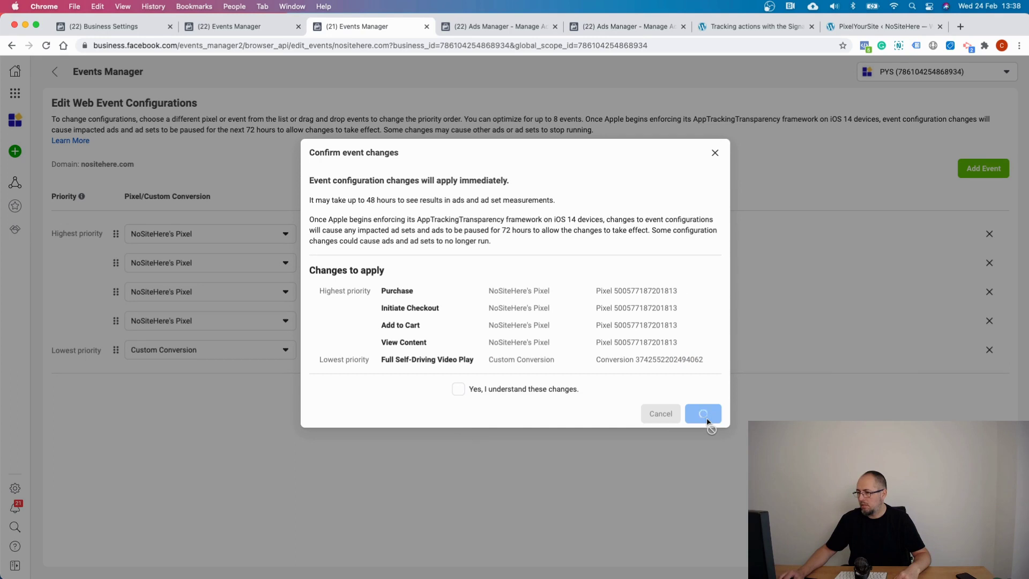
click(660, 282)
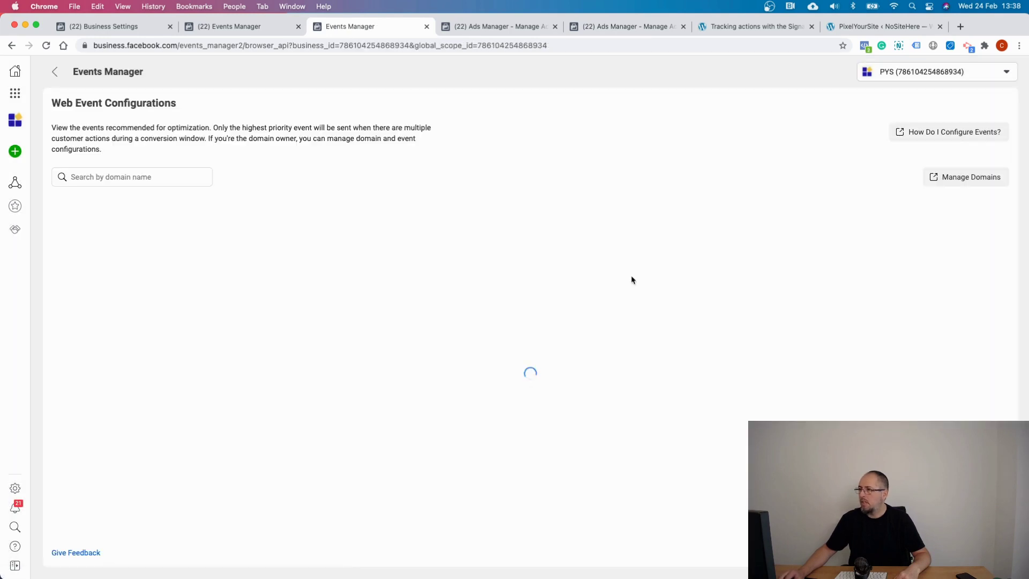
Reload the Ads Manager ad set so the conversion event warning clears.
click(486, 27)
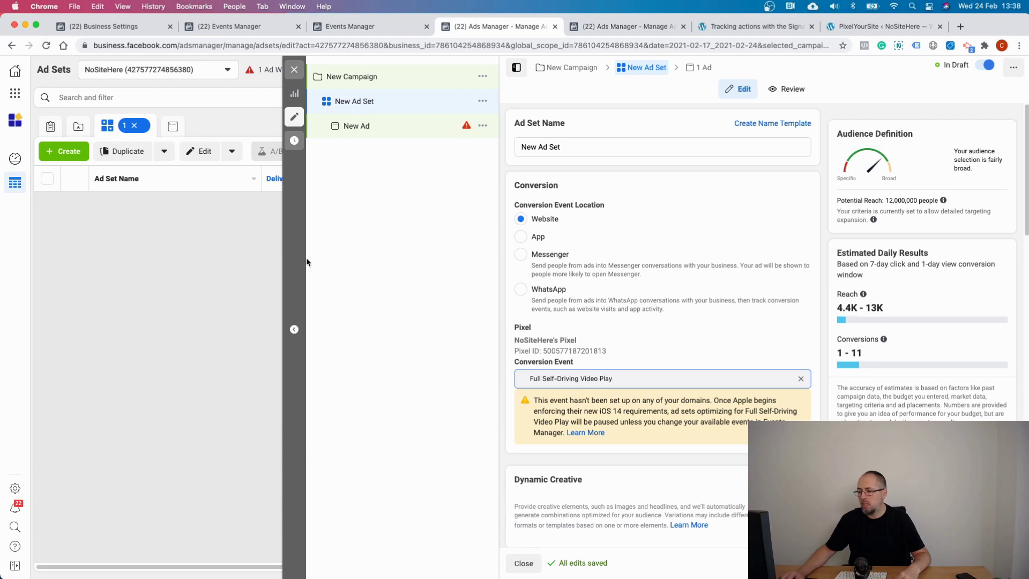
click(46, 45)
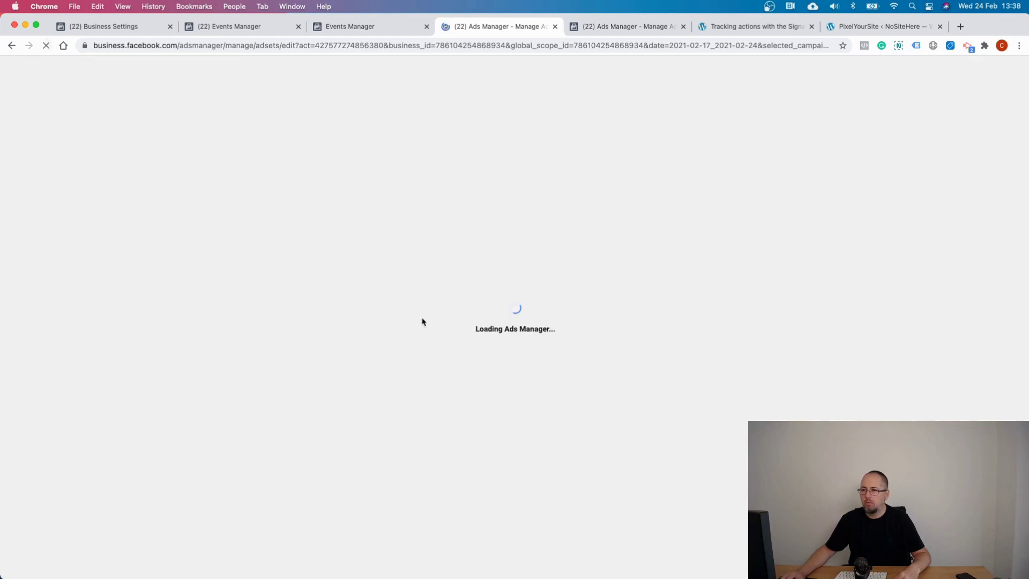